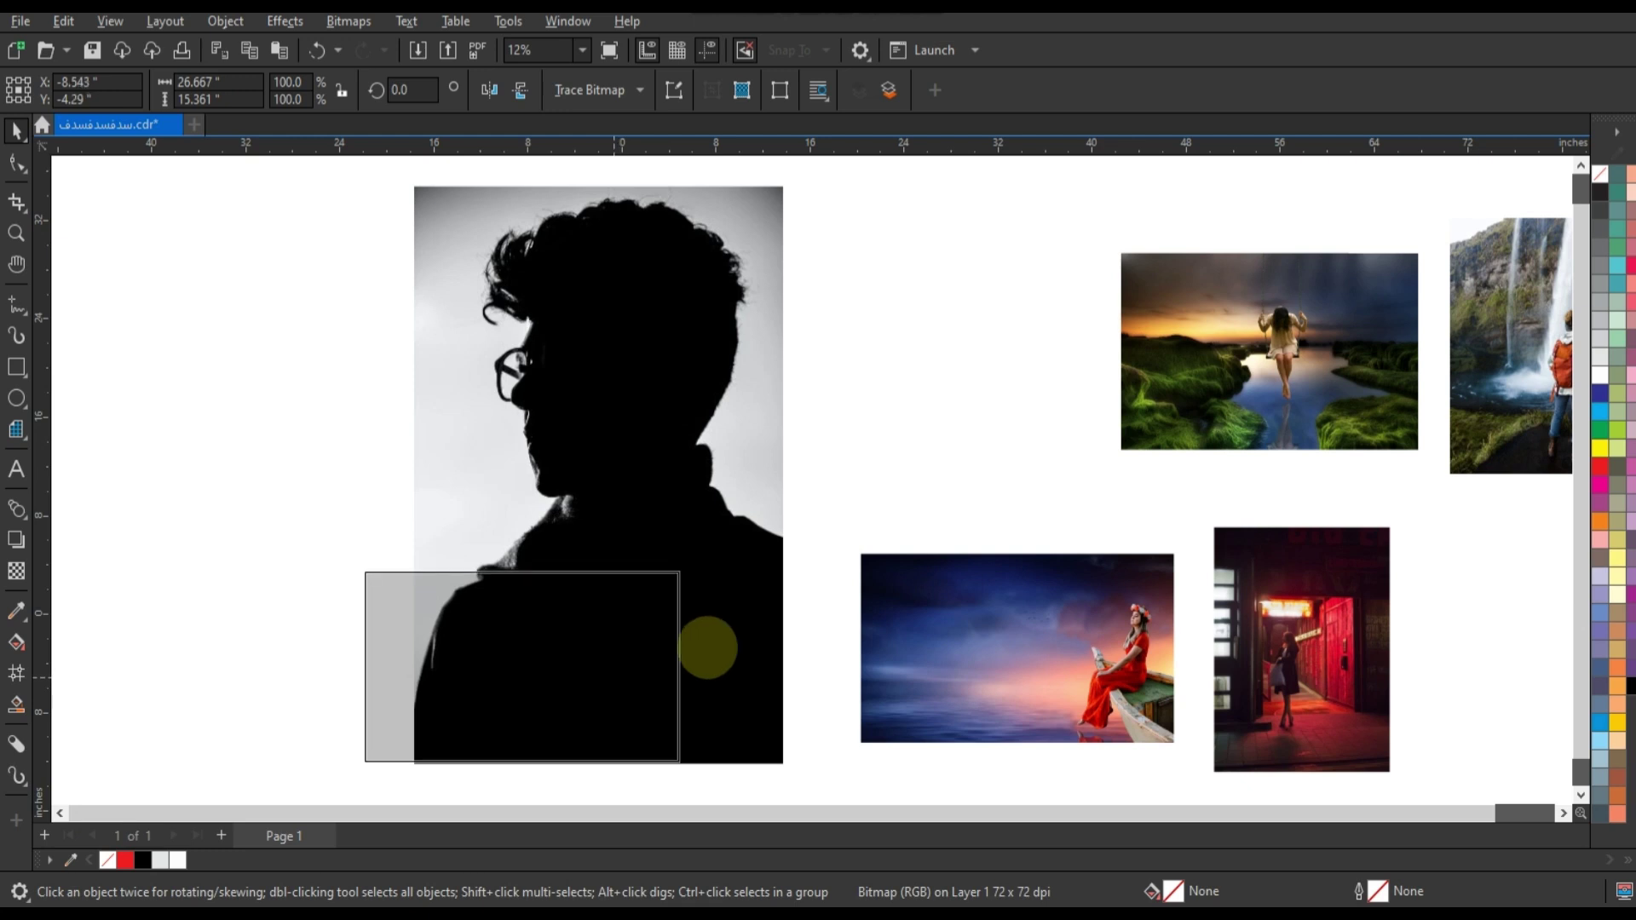
# Step: Enlarge the red-dress woman photo over the silhouette's lower part to about 35.8 in wide and set its transparency merge mode to Screen
pyautogui.moveTo(682, 566); pyautogui.dragTo(792, 468)
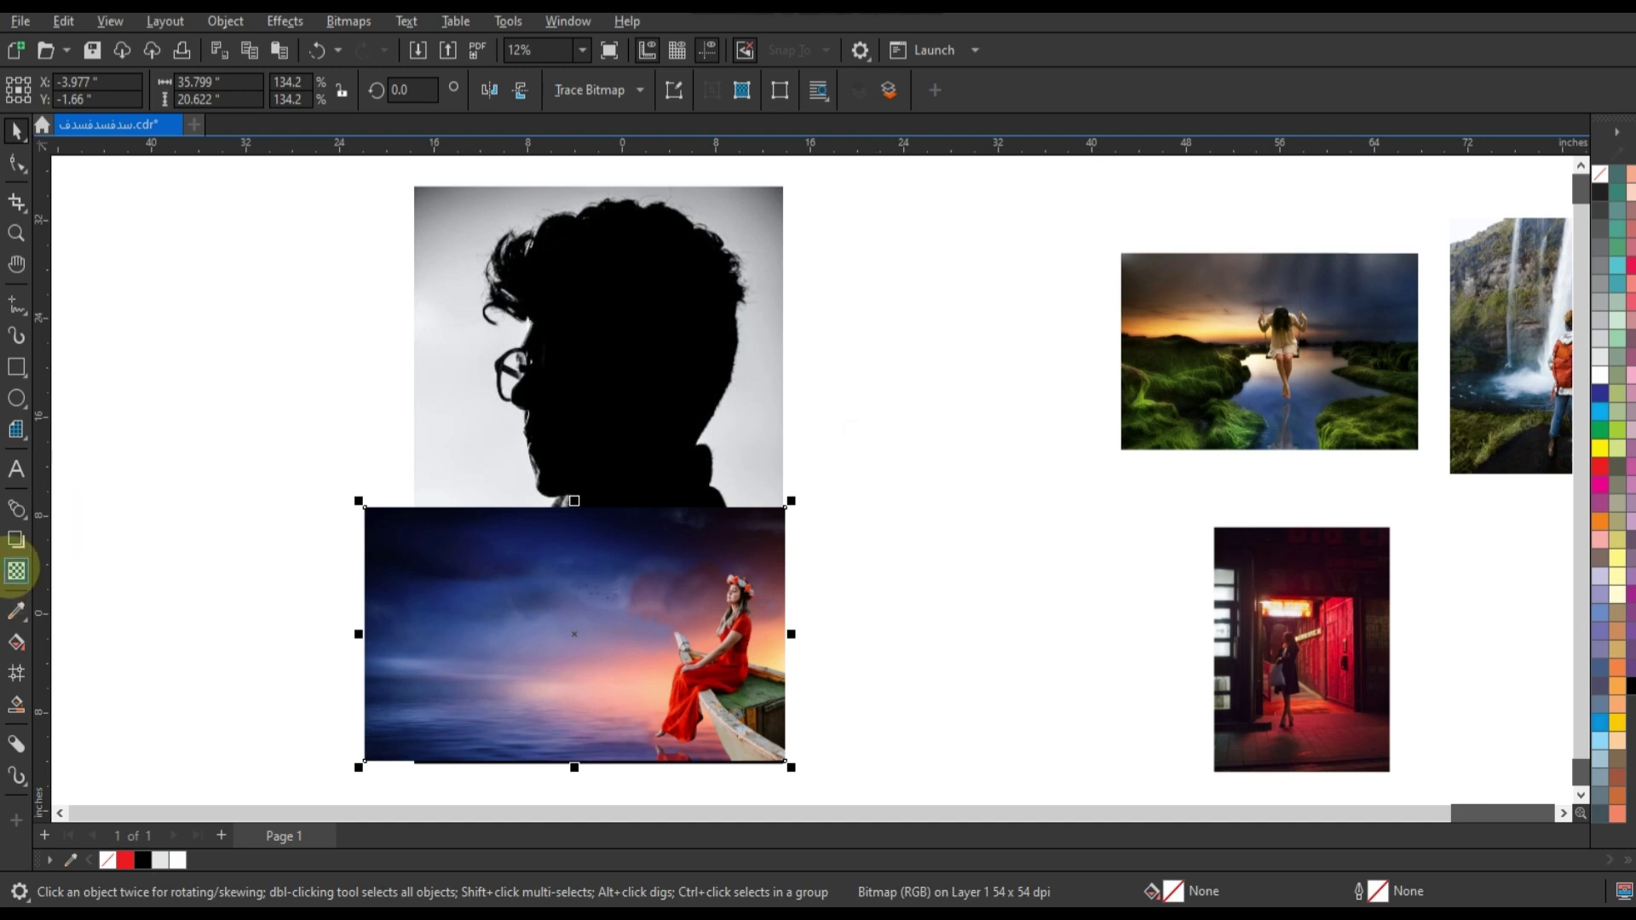
pyautogui.click(16, 570)
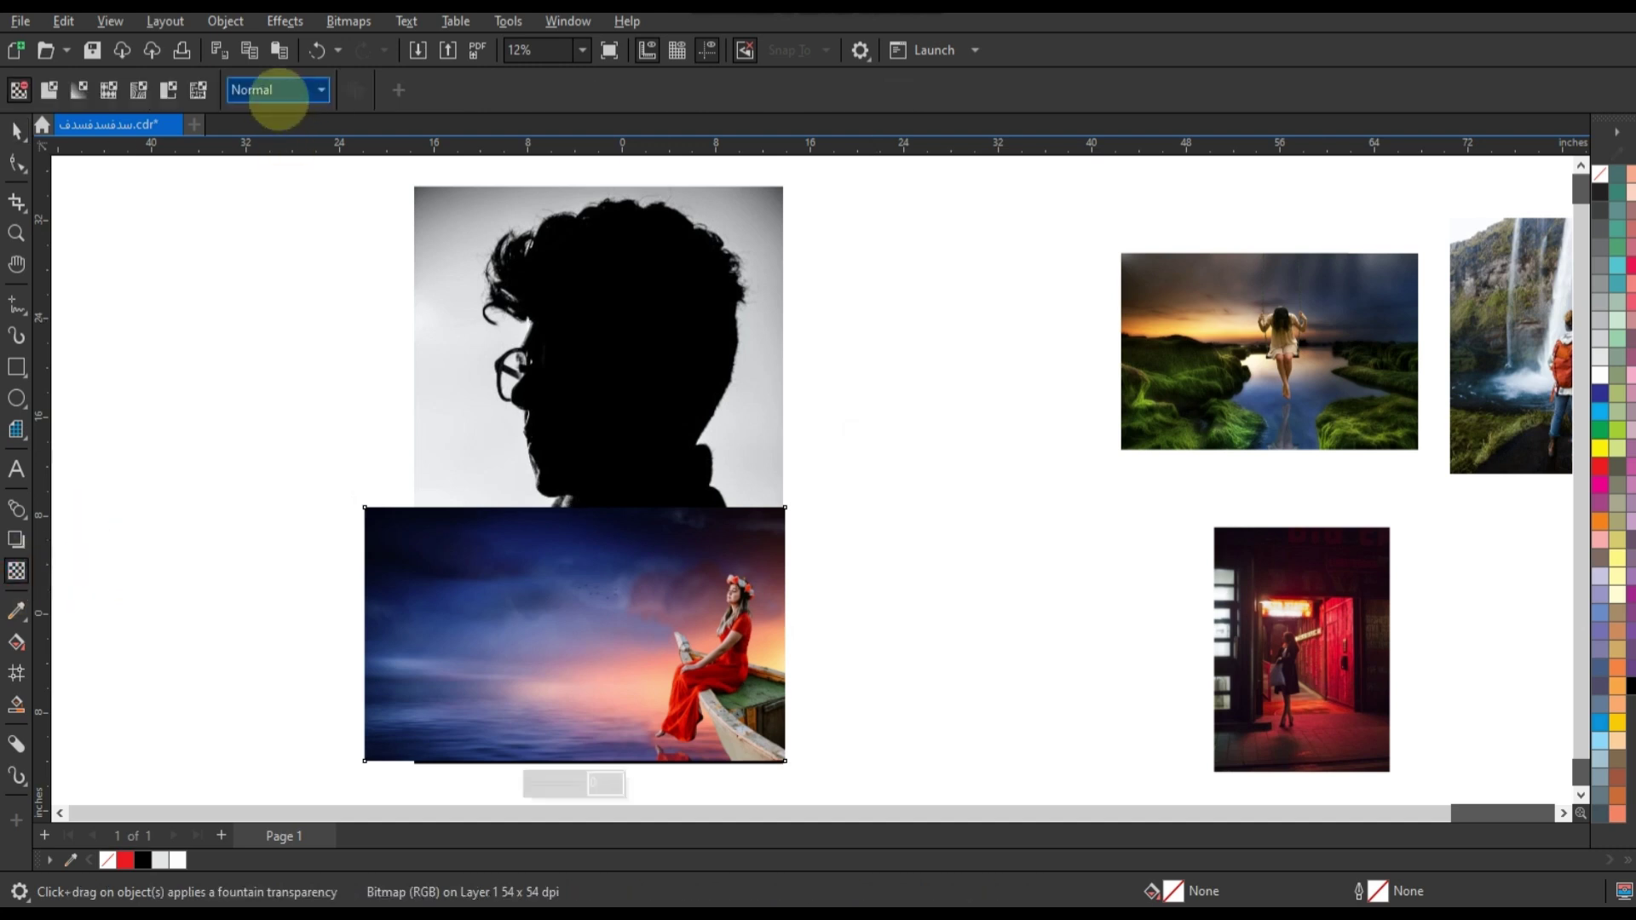
pyautogui.click(277, 90)
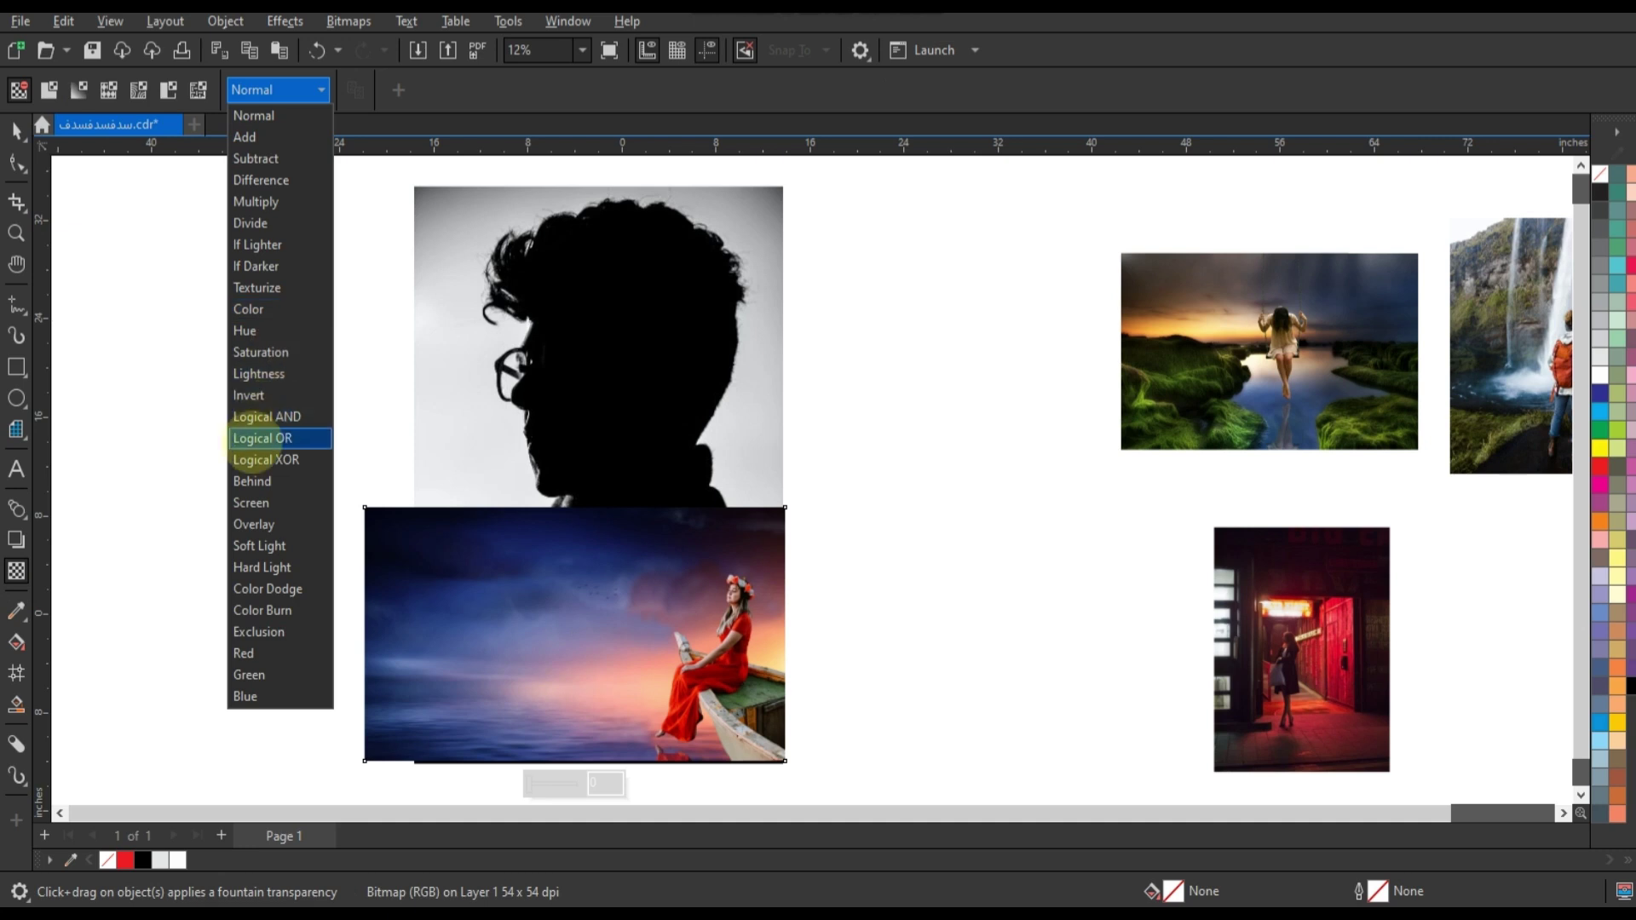
pyautogui.click(253, 502)
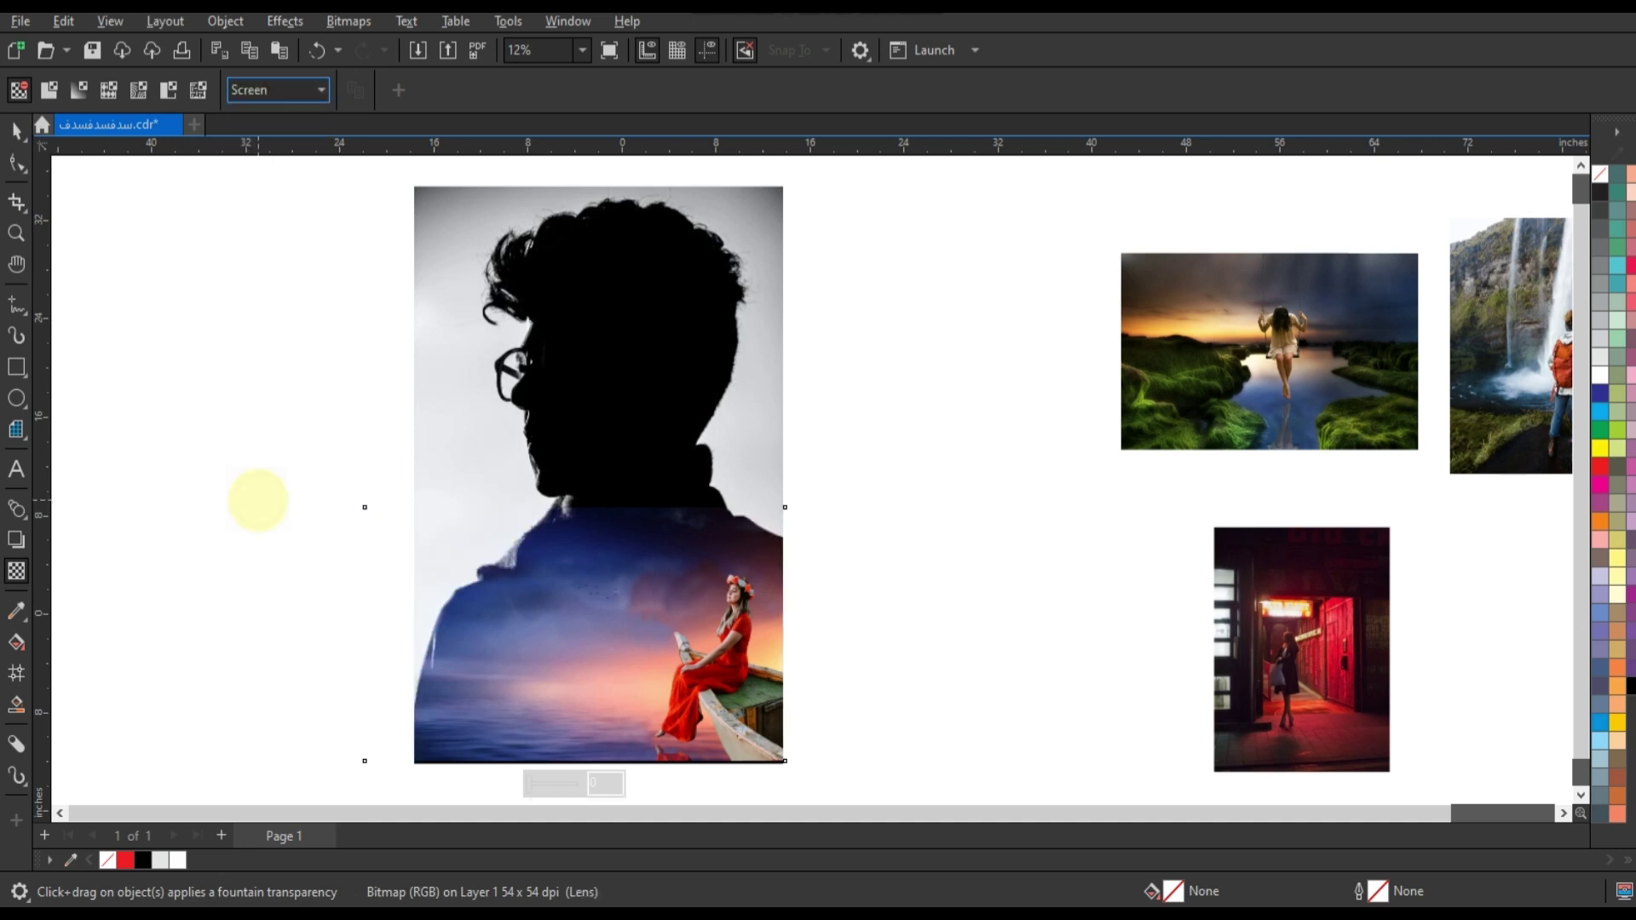
pyautogui.scroll(-1, 380, 409)
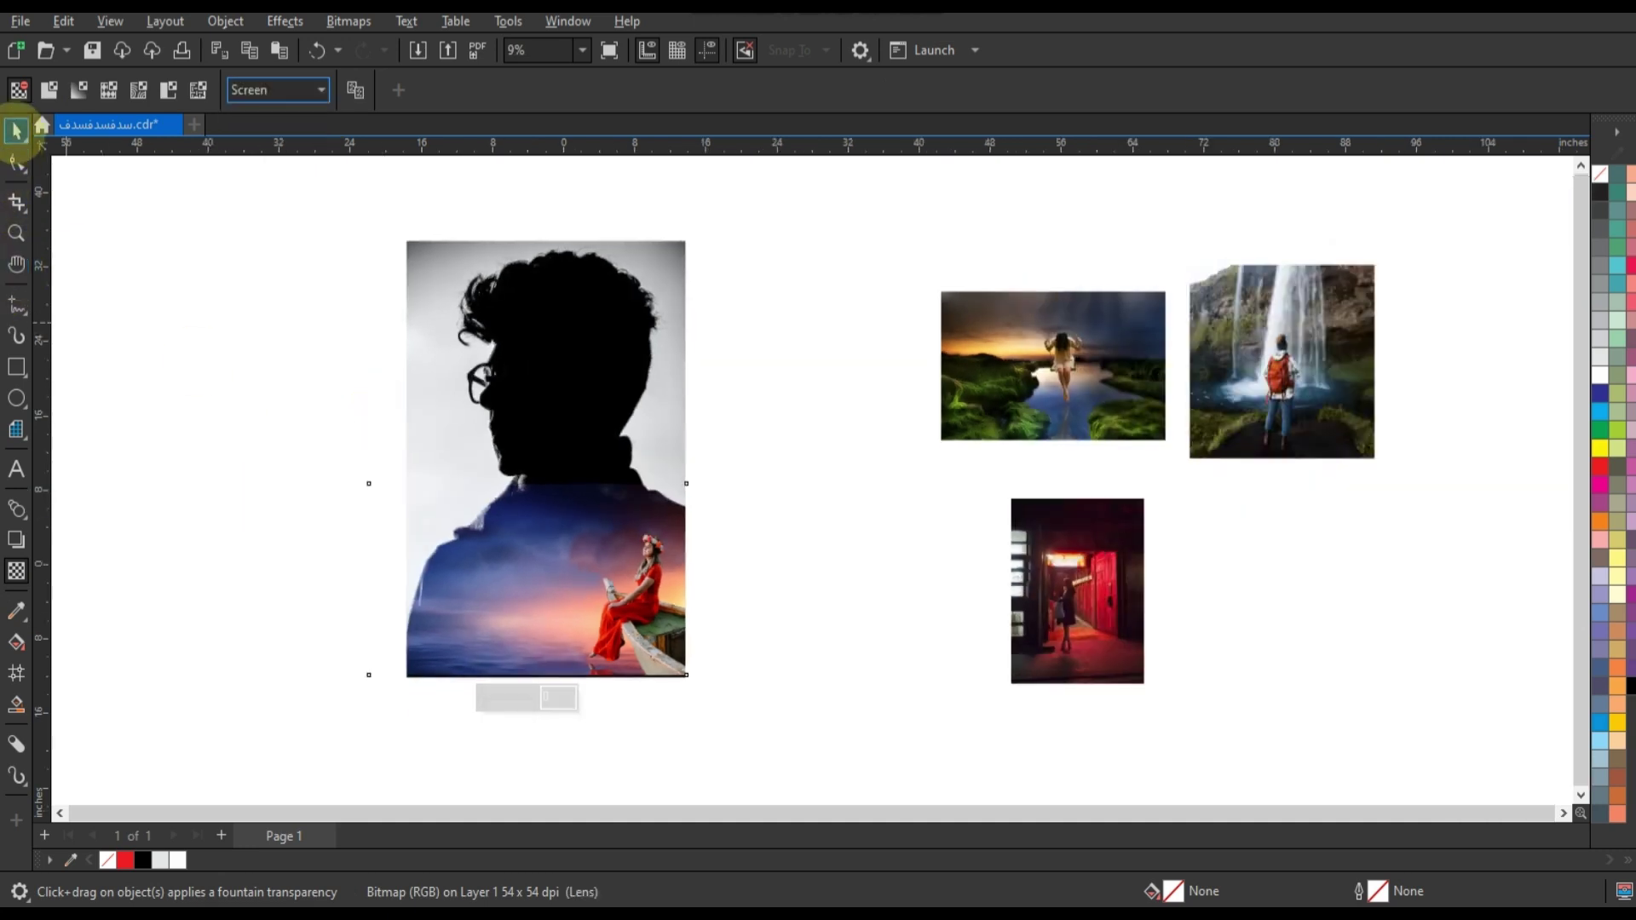
# Step: Resize the blended woman photo to about 45.7 in wide over the silhouette's shoulders
pyautogui.click(17, 130)
pyautogui.scroll(-1, 818, 506)
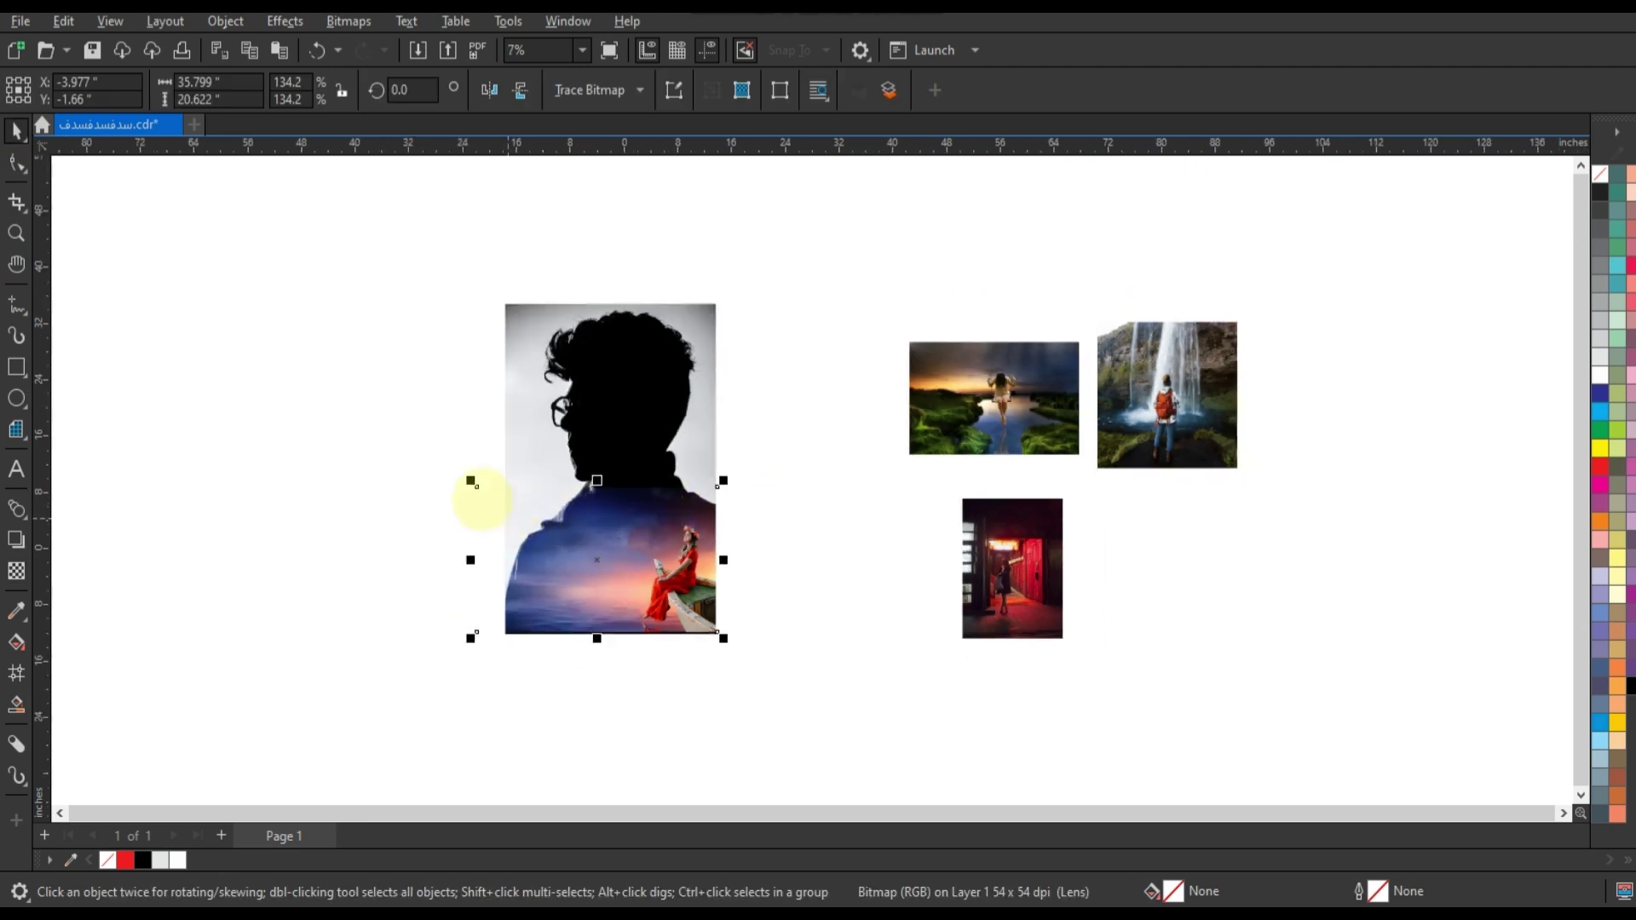
pyautogui.click(472, 483)
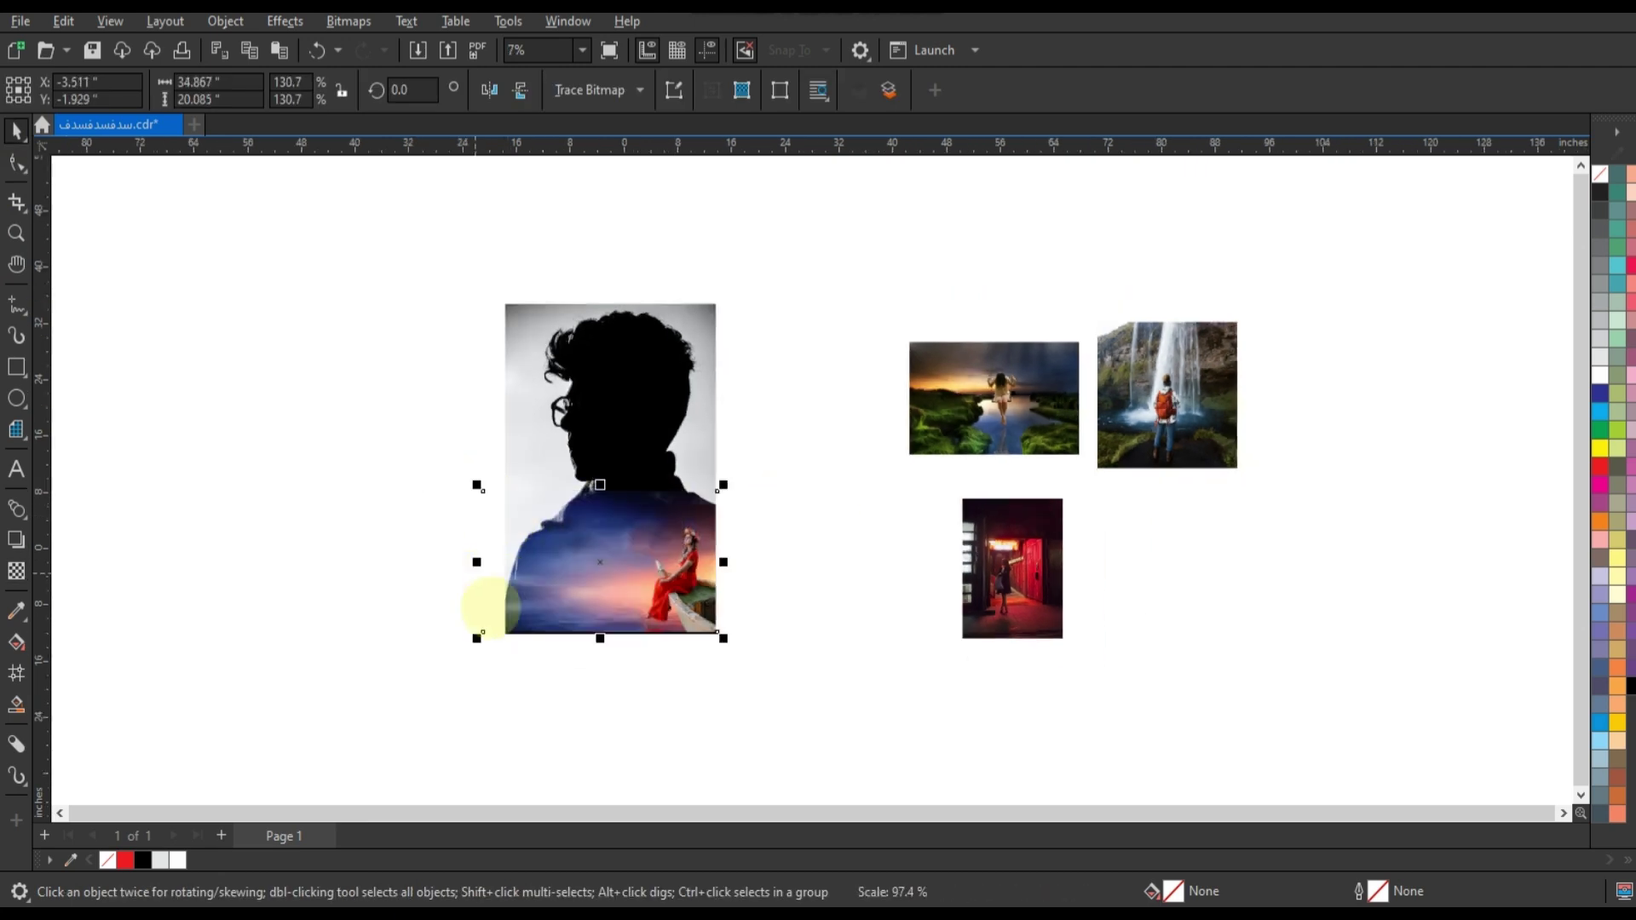
pyautogui.moveTo(474, 639); pyautogui.dragTo(407, 703)
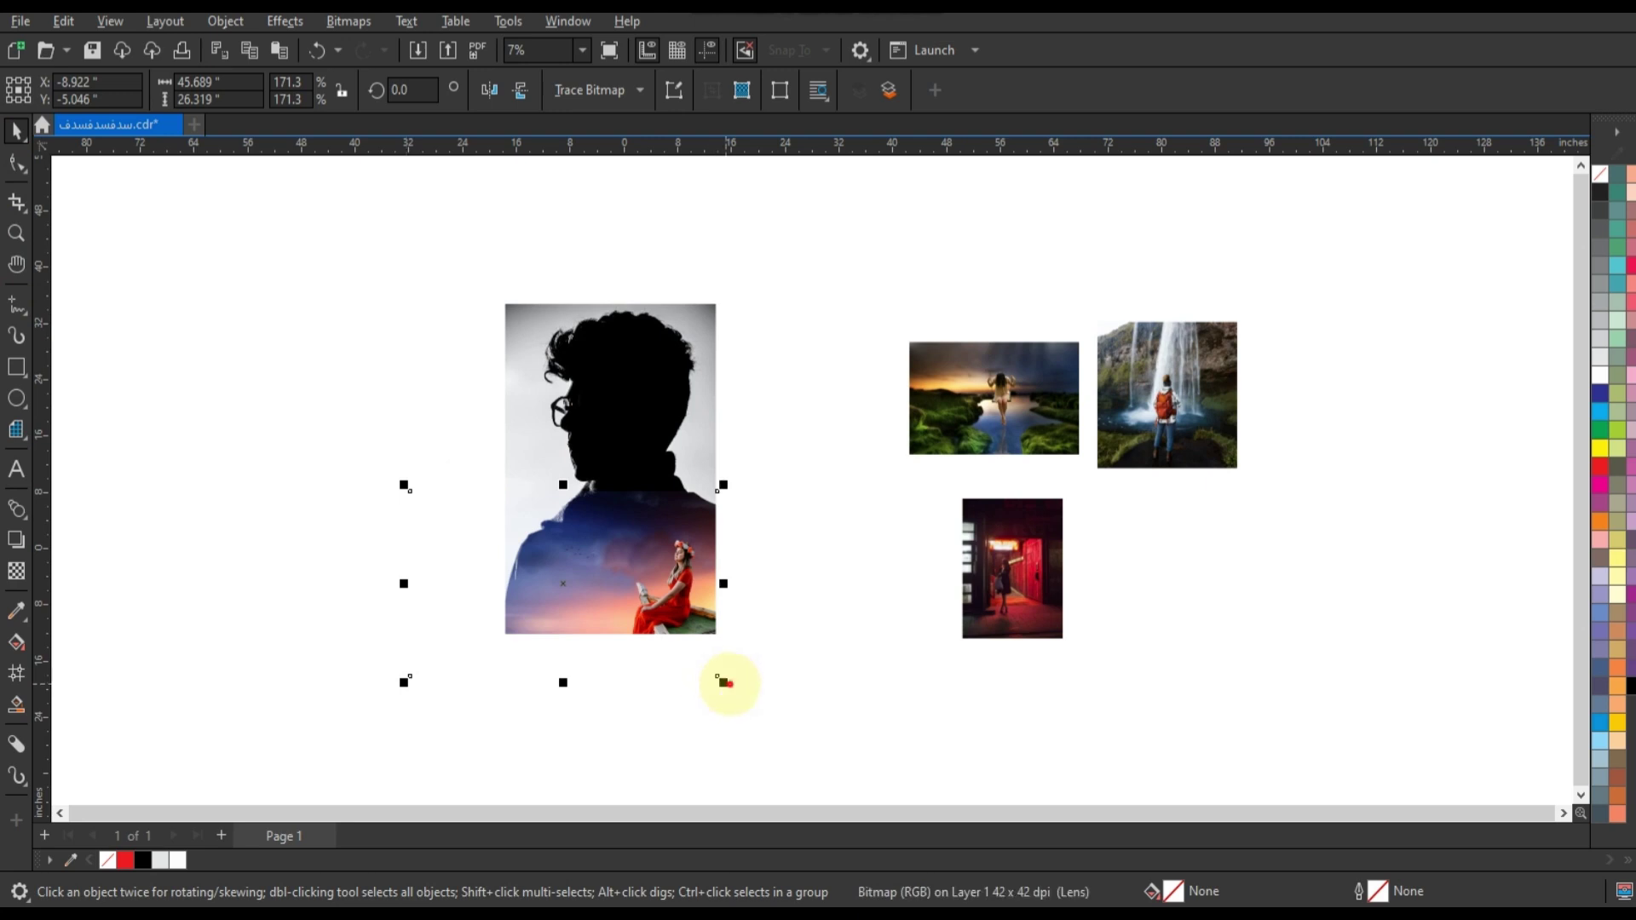
pyautogui.moveTo(722, 682); pyautogui.dragTo(752, 706)
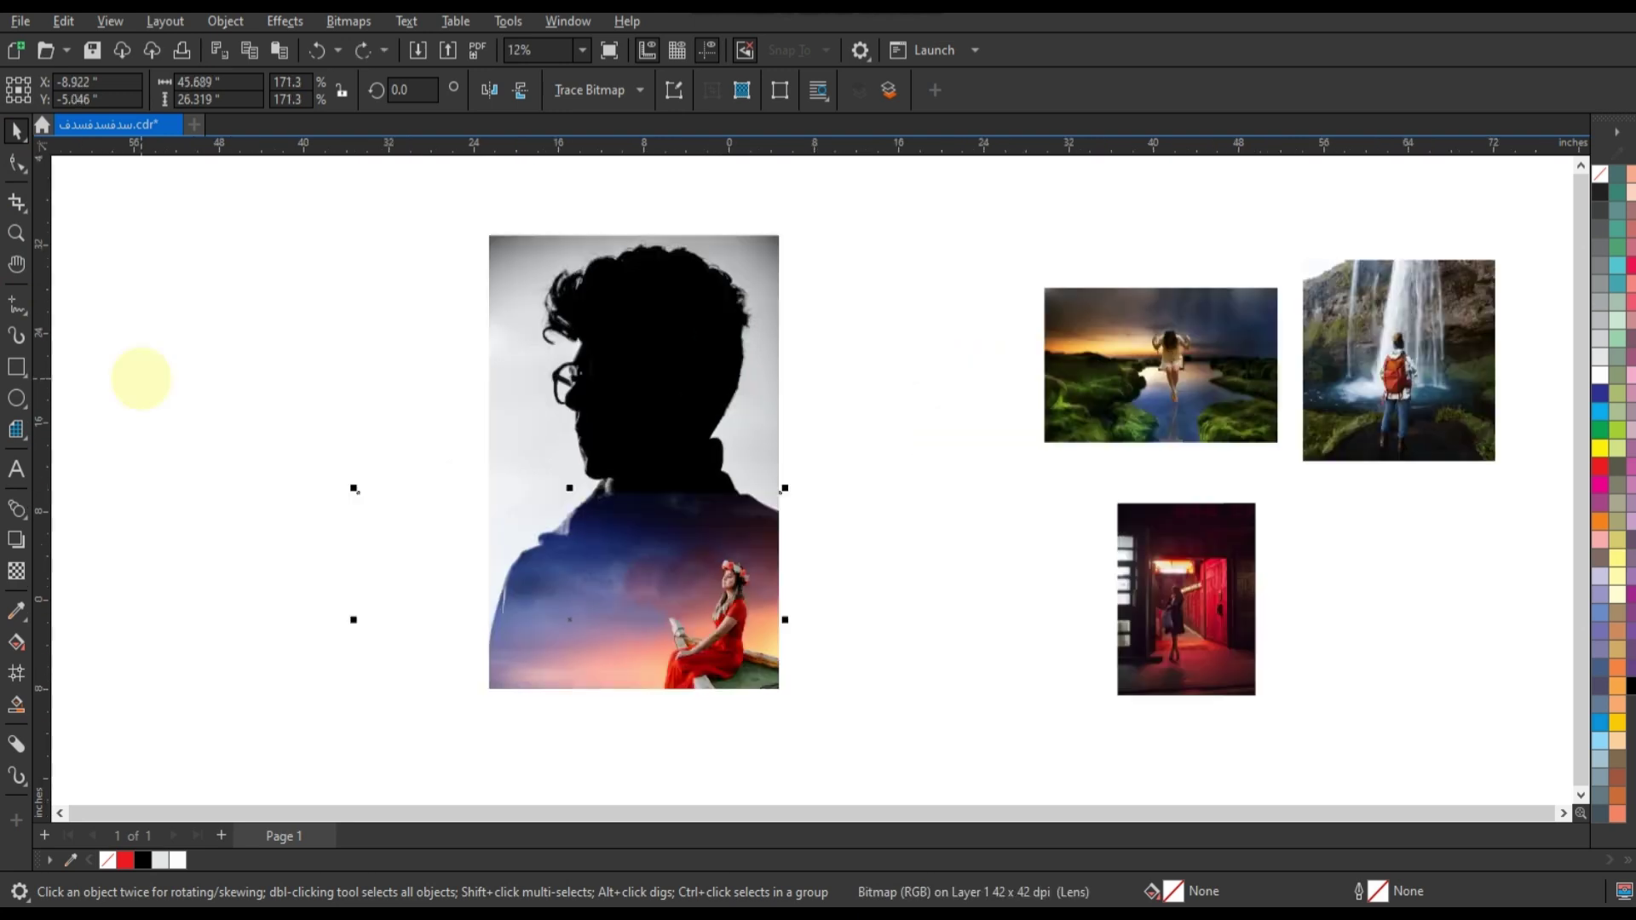
pyautogui.scroll(-1, 142, 380)
pyautogui.click(864, 613)
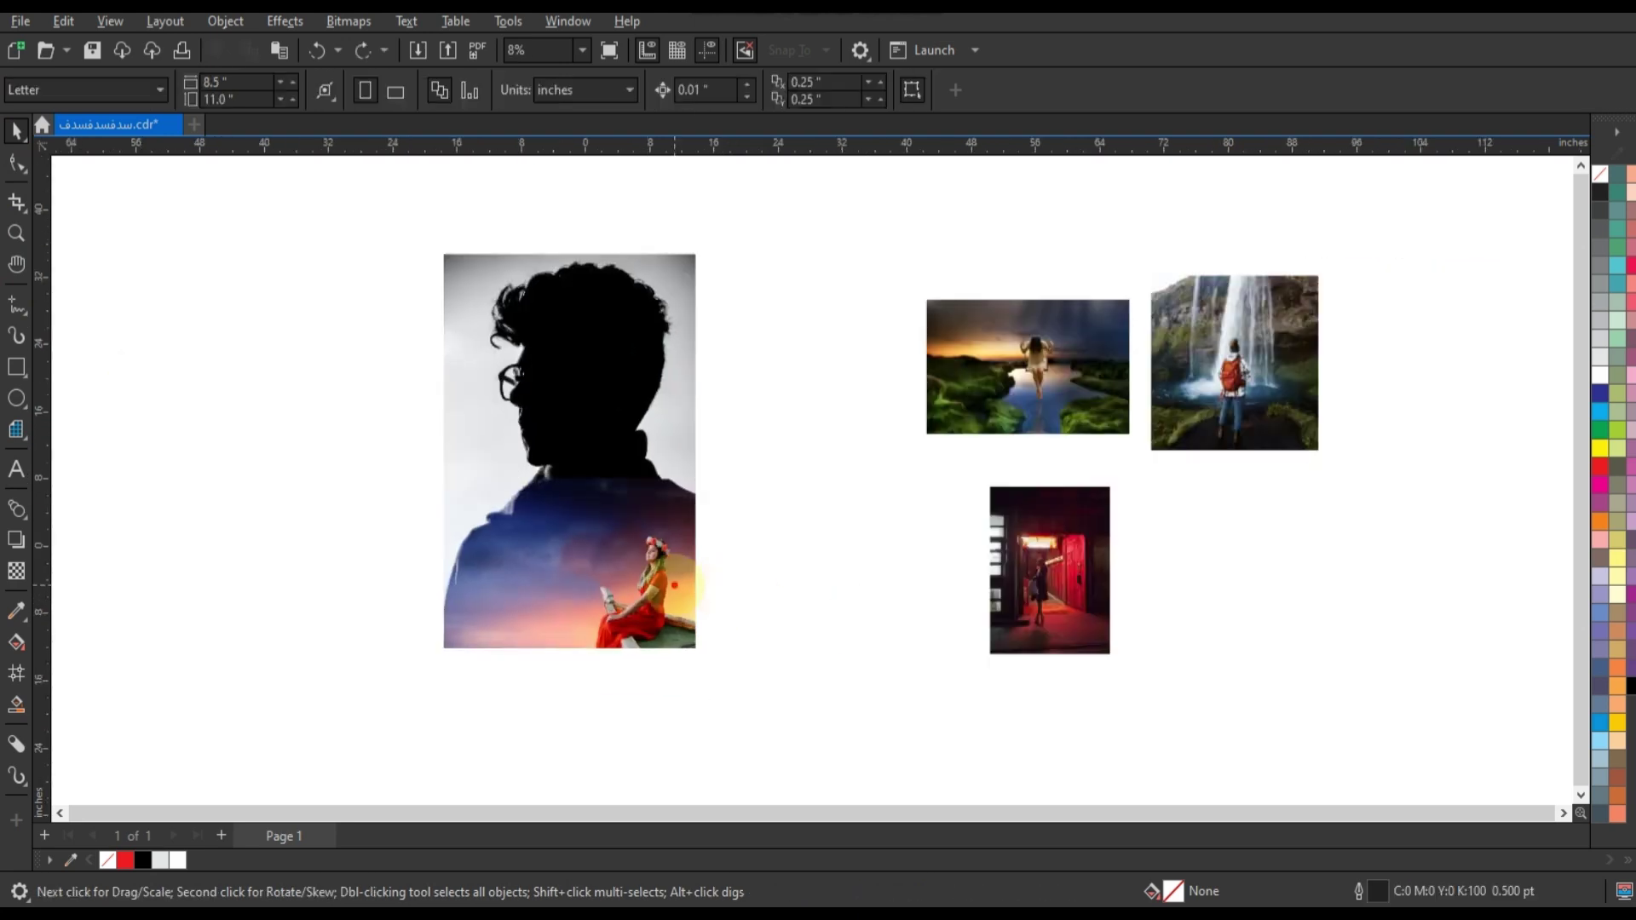
# Step: Enlarge the blended woman photo to about 98 in wide and shift it so it covers the silhouette's head and body
pyautogui.click(668, 584)
pyautogui.moveTo(323, 472); pyautogui.dragTo(255, 357)
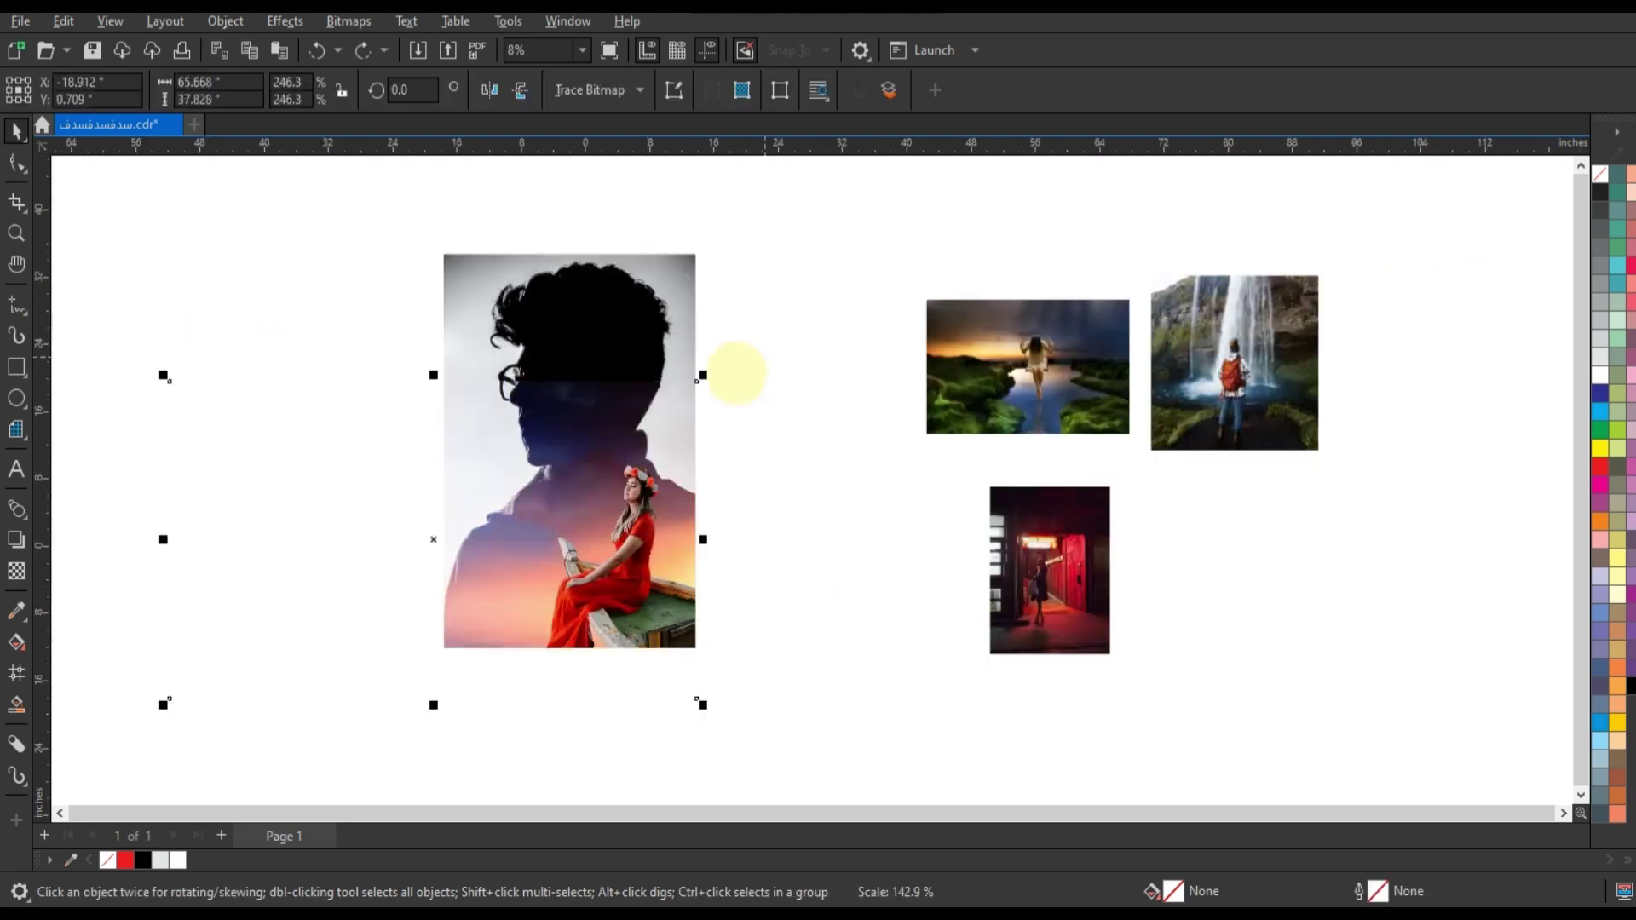
pyautogui.moveTo(707, 373); pyautogui.dragTo(738, 353)
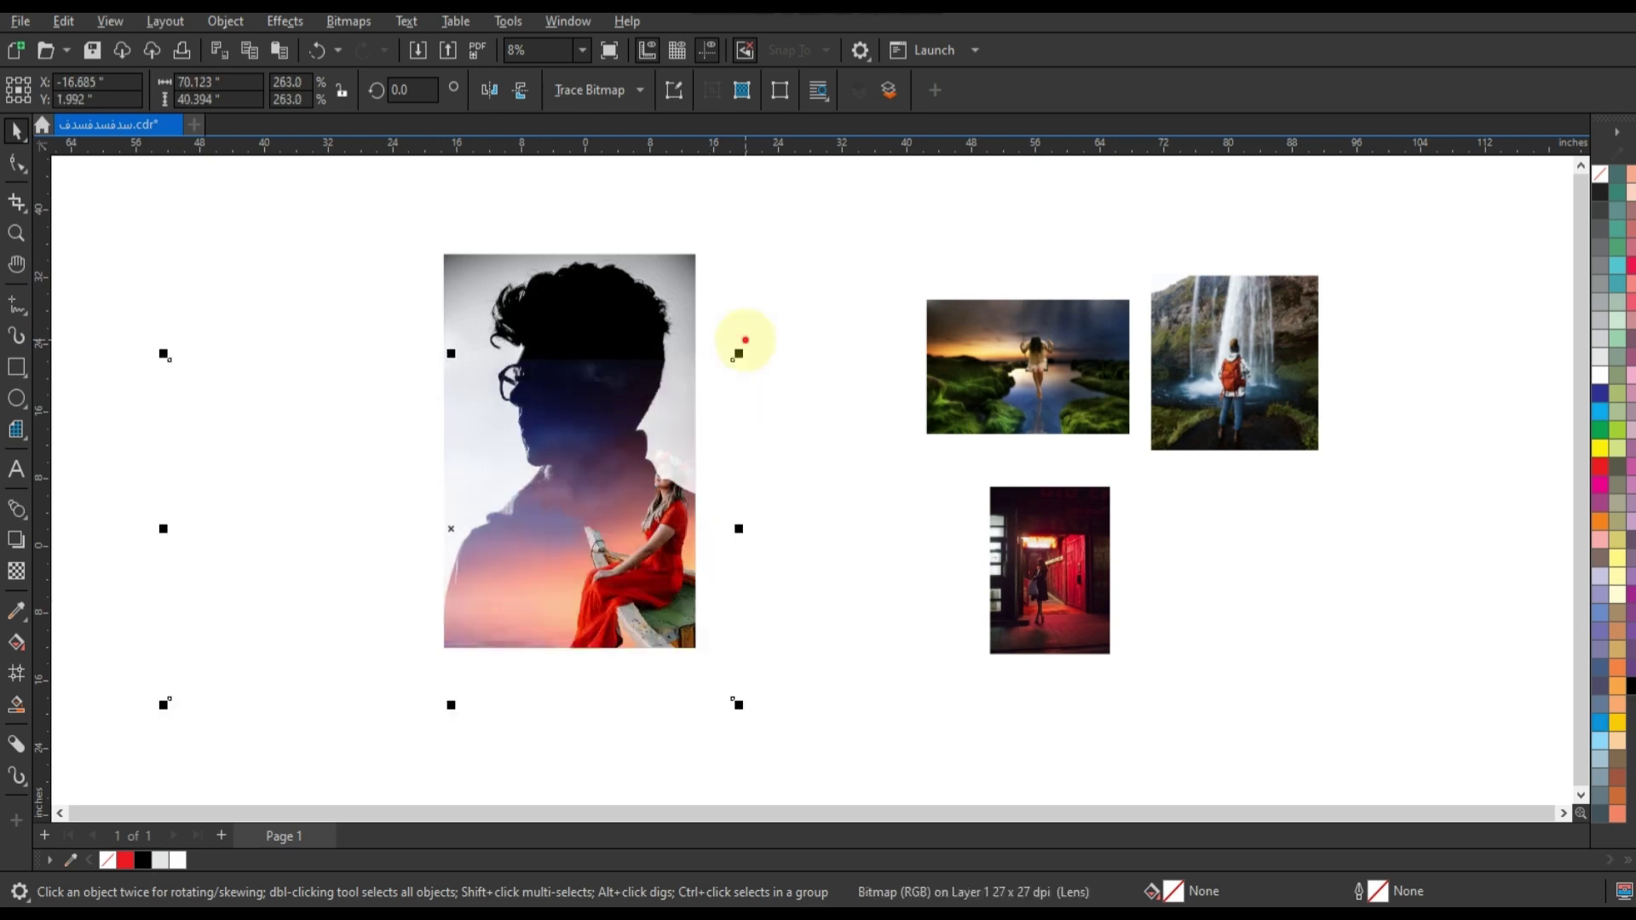
pyautogui.moveTo(343, 460); pyautogui.dragTo(298, 460)
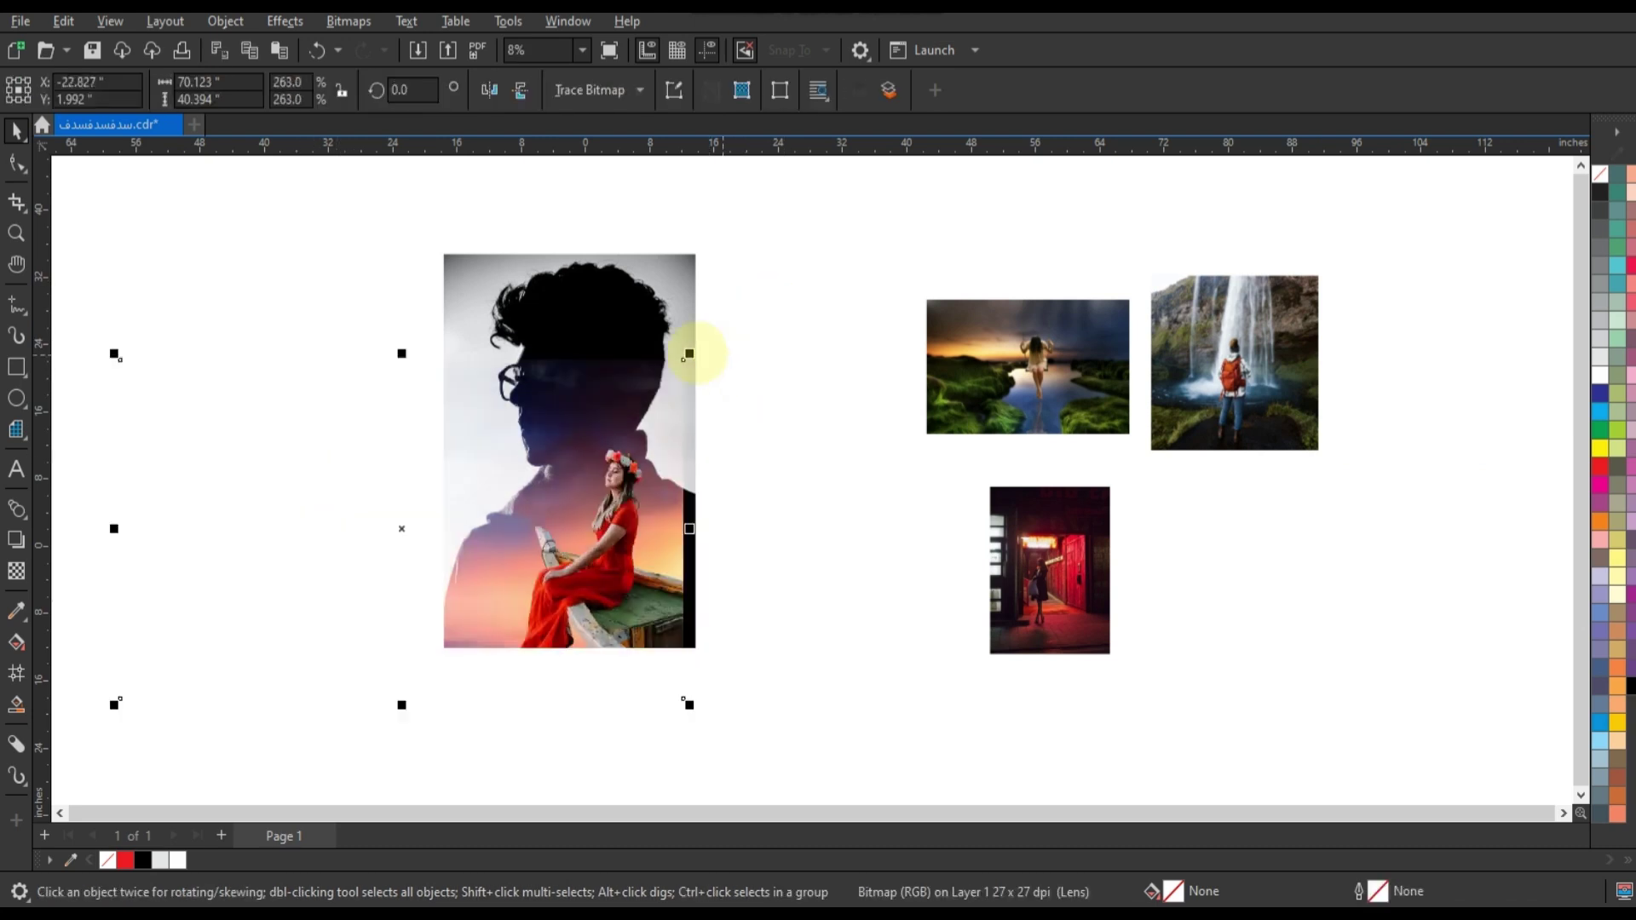
pyautogui.moveTo(693, 351); pyautogui.dragTo(797, 274)
pyautogui.moveTo(344, 434); pyautogui.dragTo(241, 385)
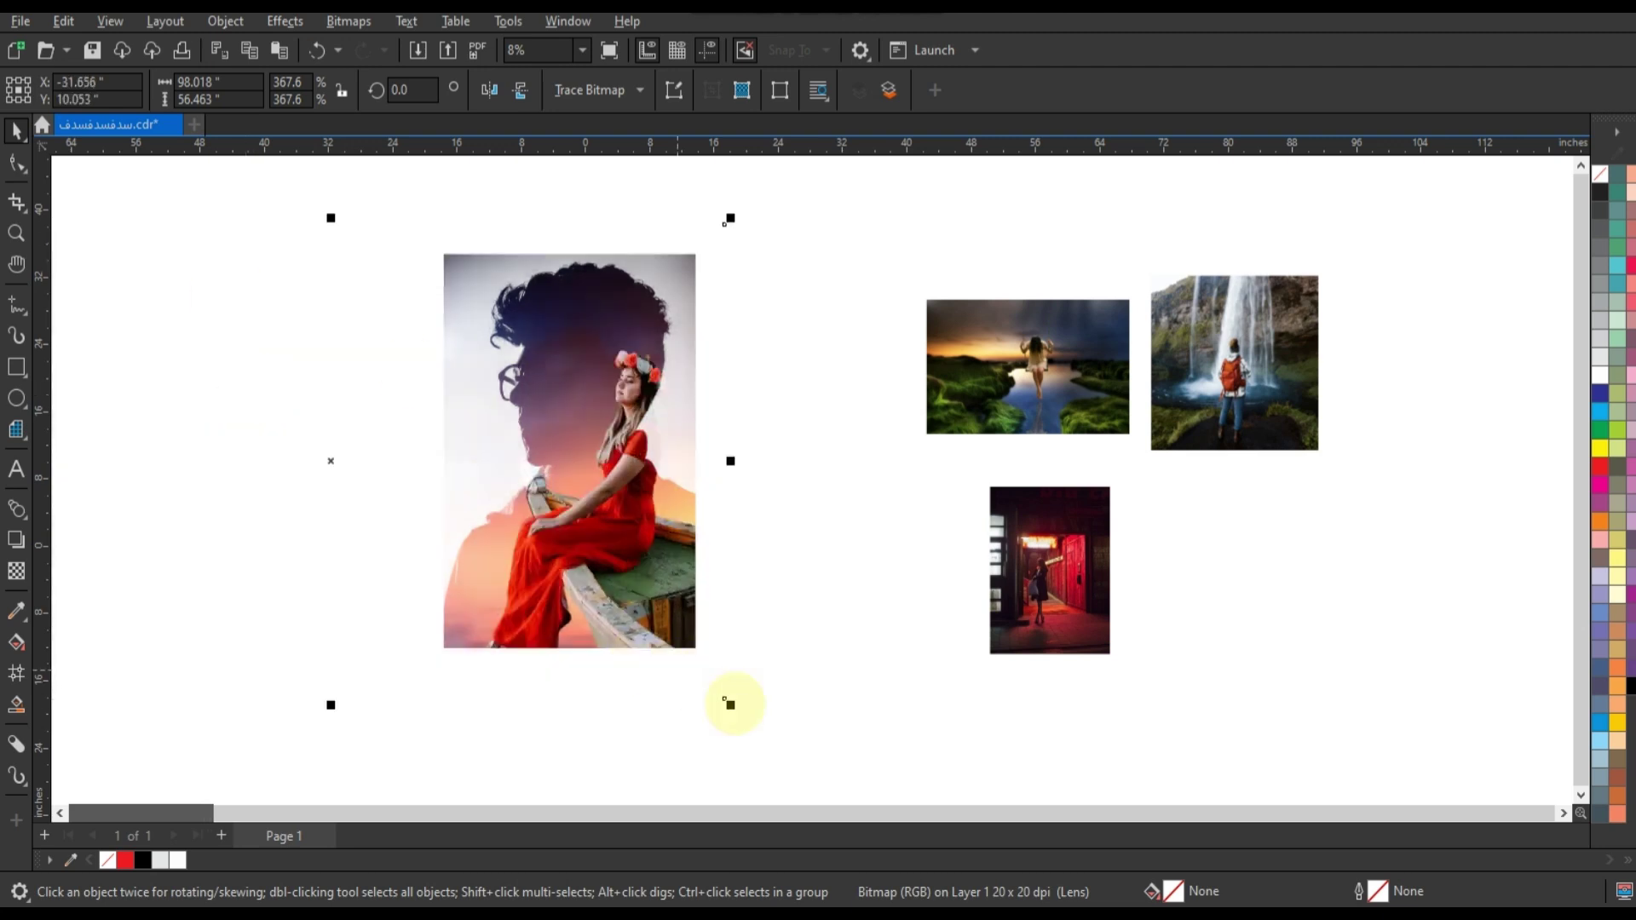
# Step: Reduce the blended woman photo to about 88.5 in wide and align its right side with the silhouette picture's right edge
pyautogui.moveTo(730, 704); pyautogui.dragTo(692, 682)
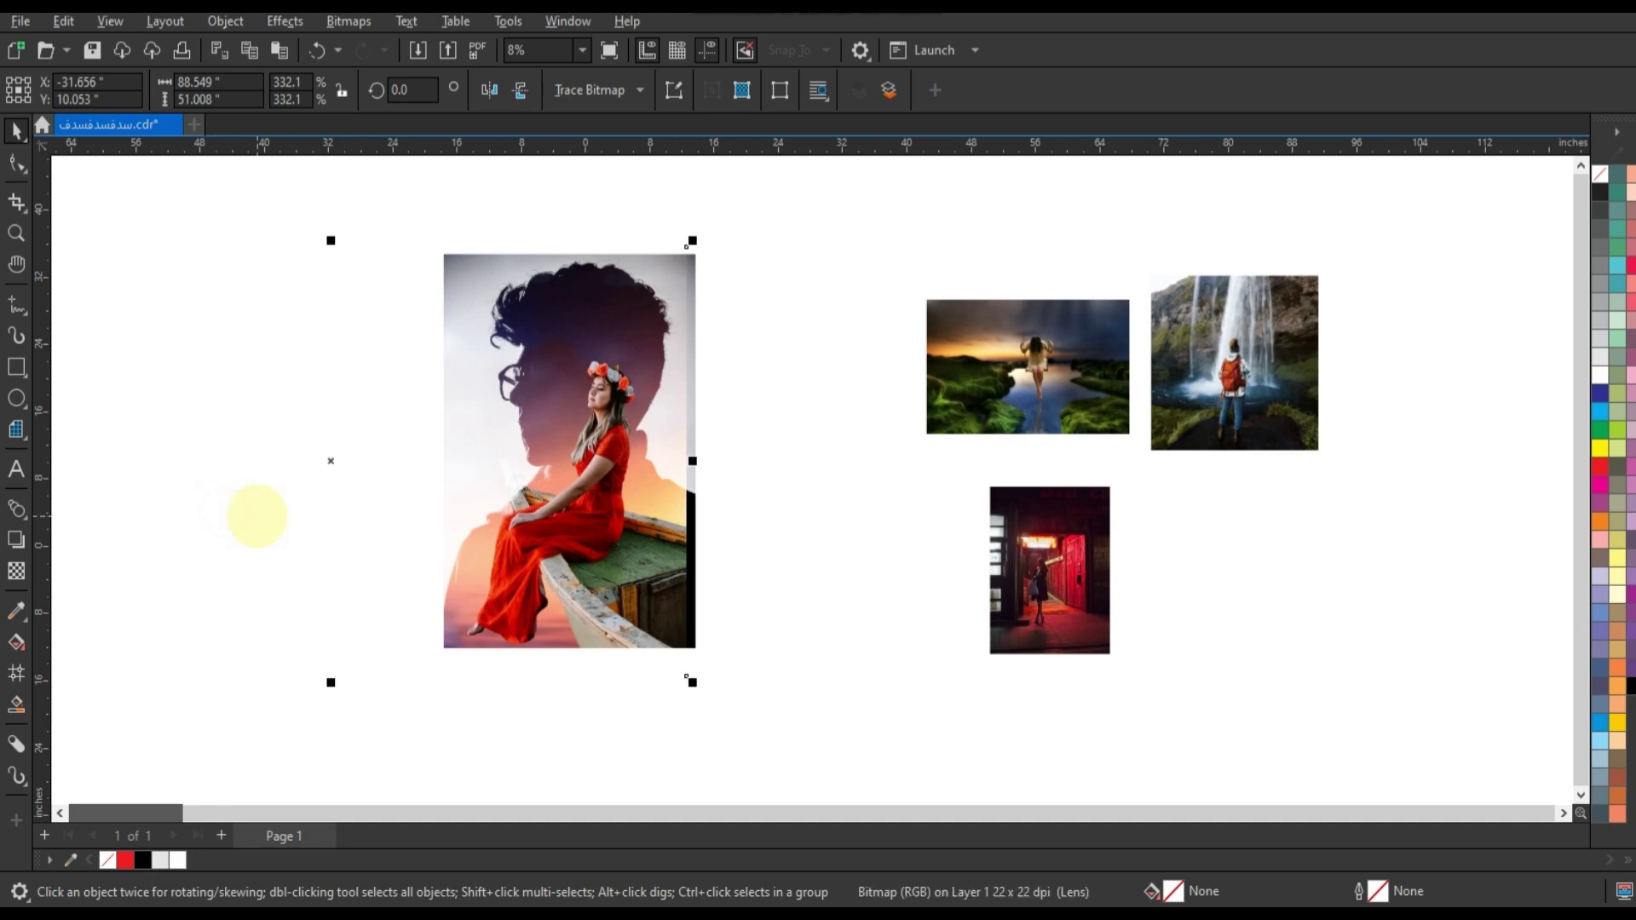
pyautogui.moveTo(258, 516); pyautogui.dragTo(260, 522)
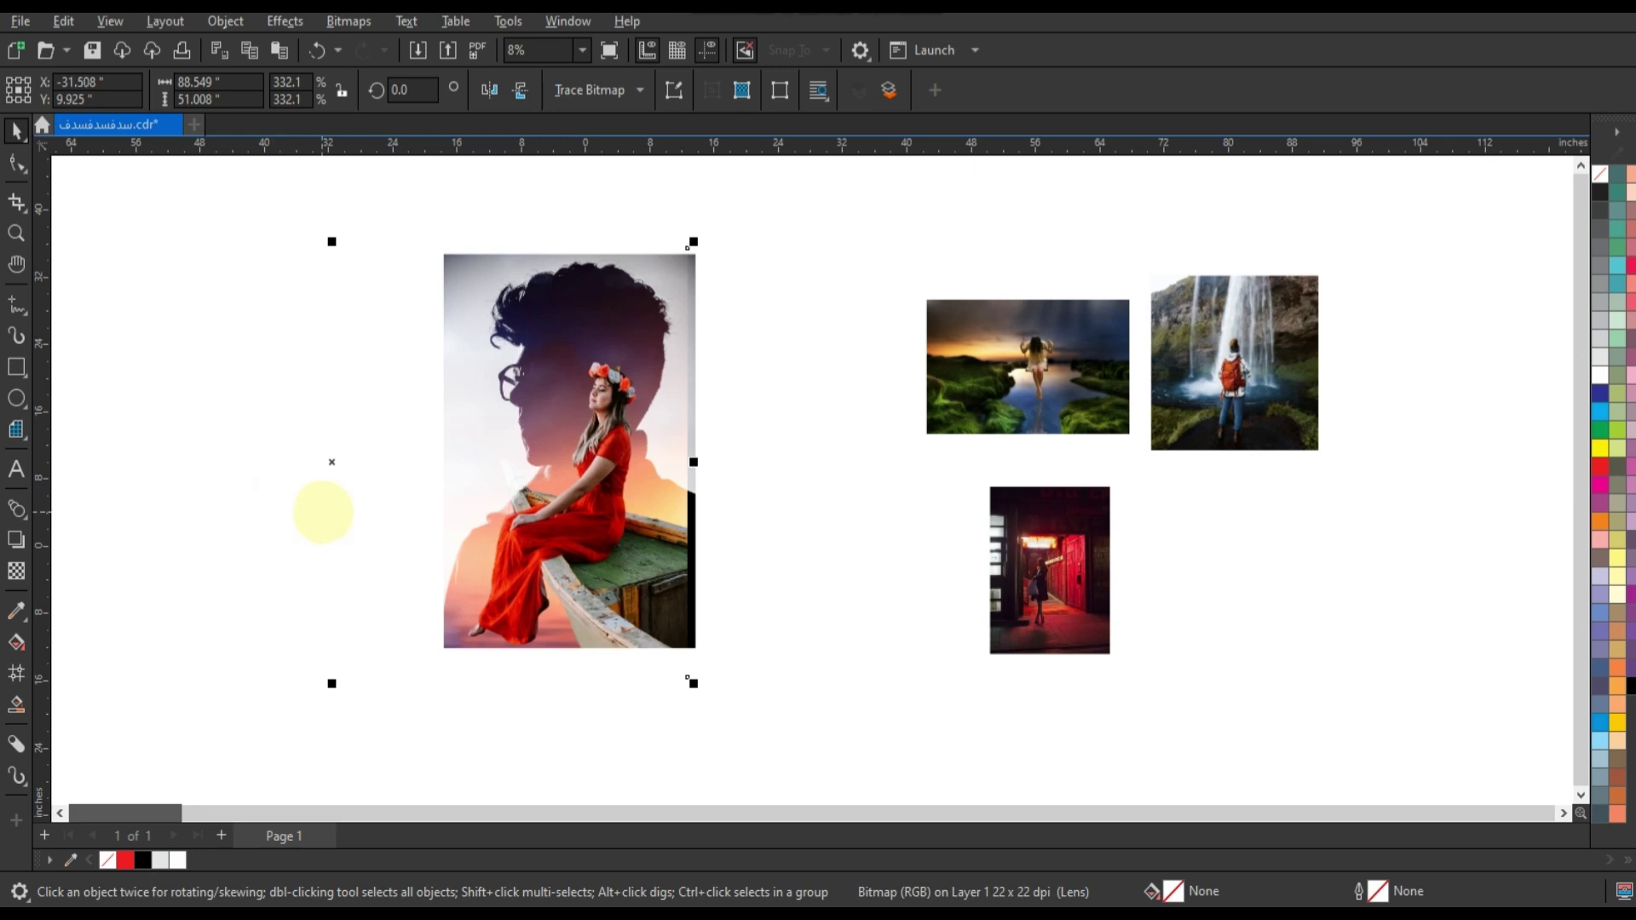
pyautogui.moveTo(323, 511); pyautogui.dragTo(332, 513)
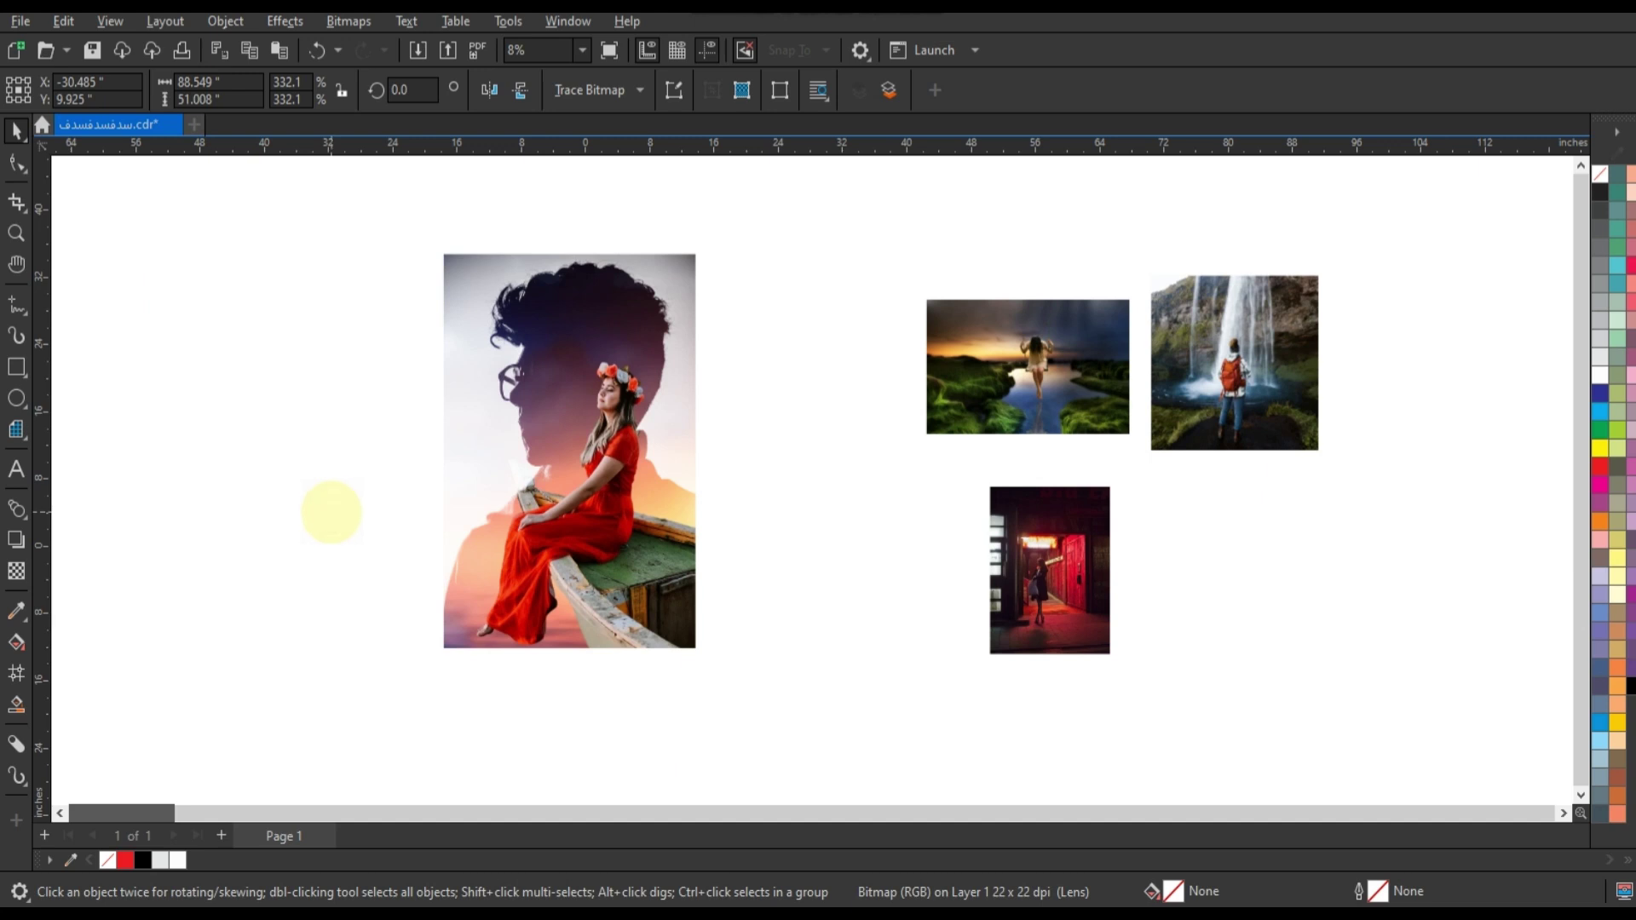
pyautogui.moveTo(332, 510); pyautogui.dragTo(339, 510)
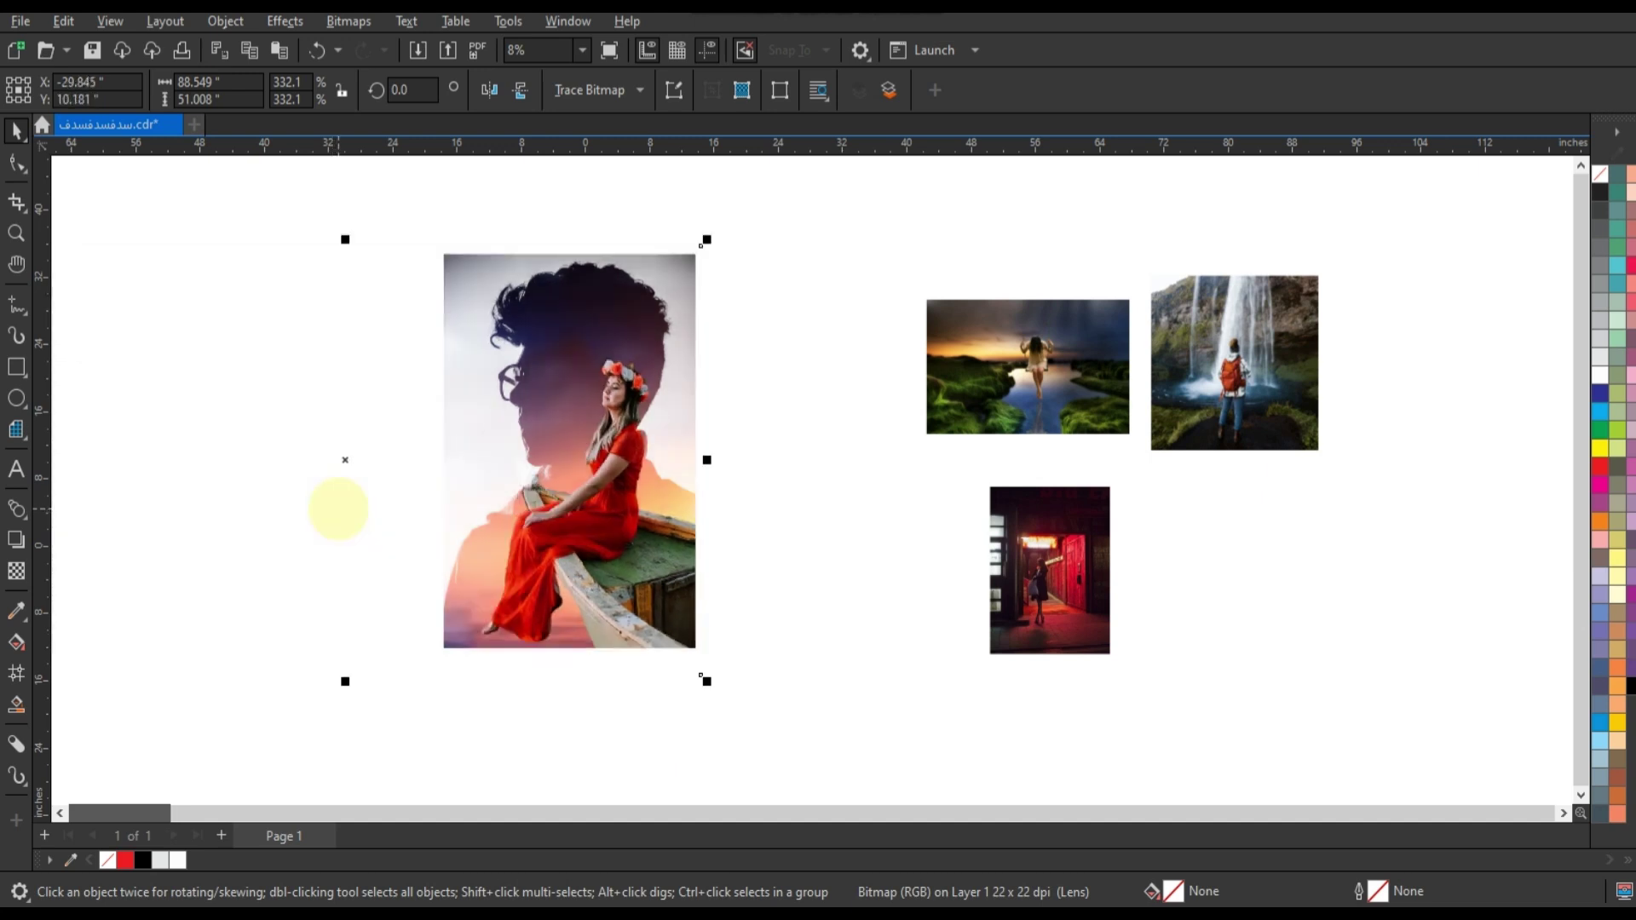
pyautogui.click(339, 510)
pyautogui.click(736, 552)
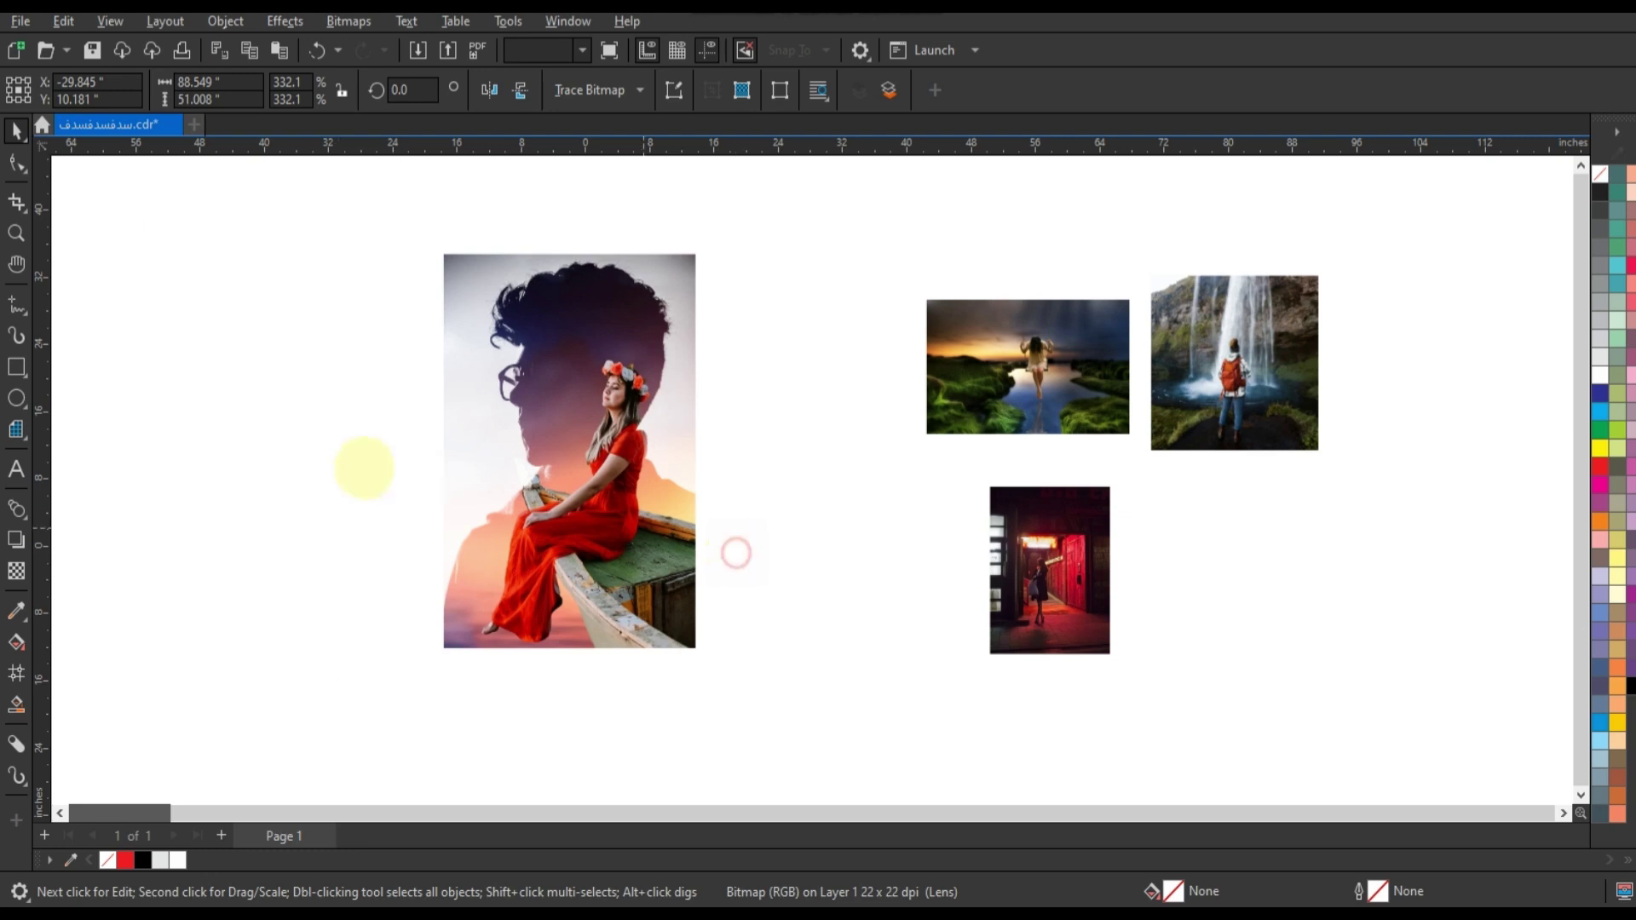
# Step: Crop the woman photo's left side with the Shape tool by moving its left nodes to just outside the silhouette picture
pyautogui.click(364, 466)
pyautogui.click(18, 164)
pyautogui.click(17, 162)
pyautogui.scroll(-2, 778, 529)
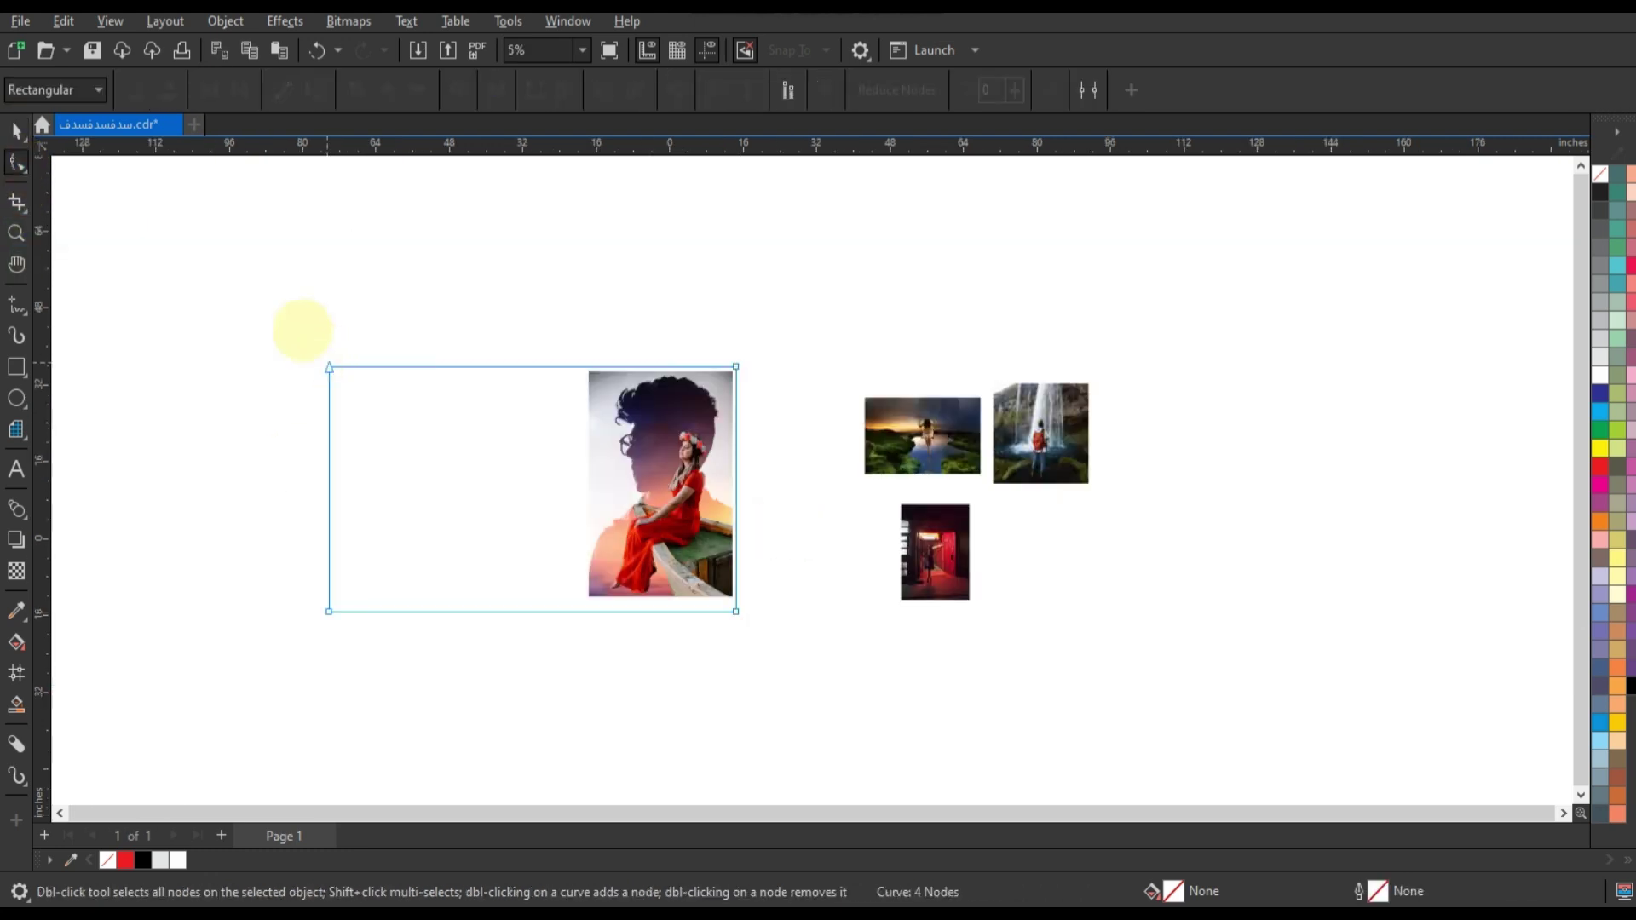
pyautogui.moveTo(299, 329); pyautogui.dragTo(580, 611)
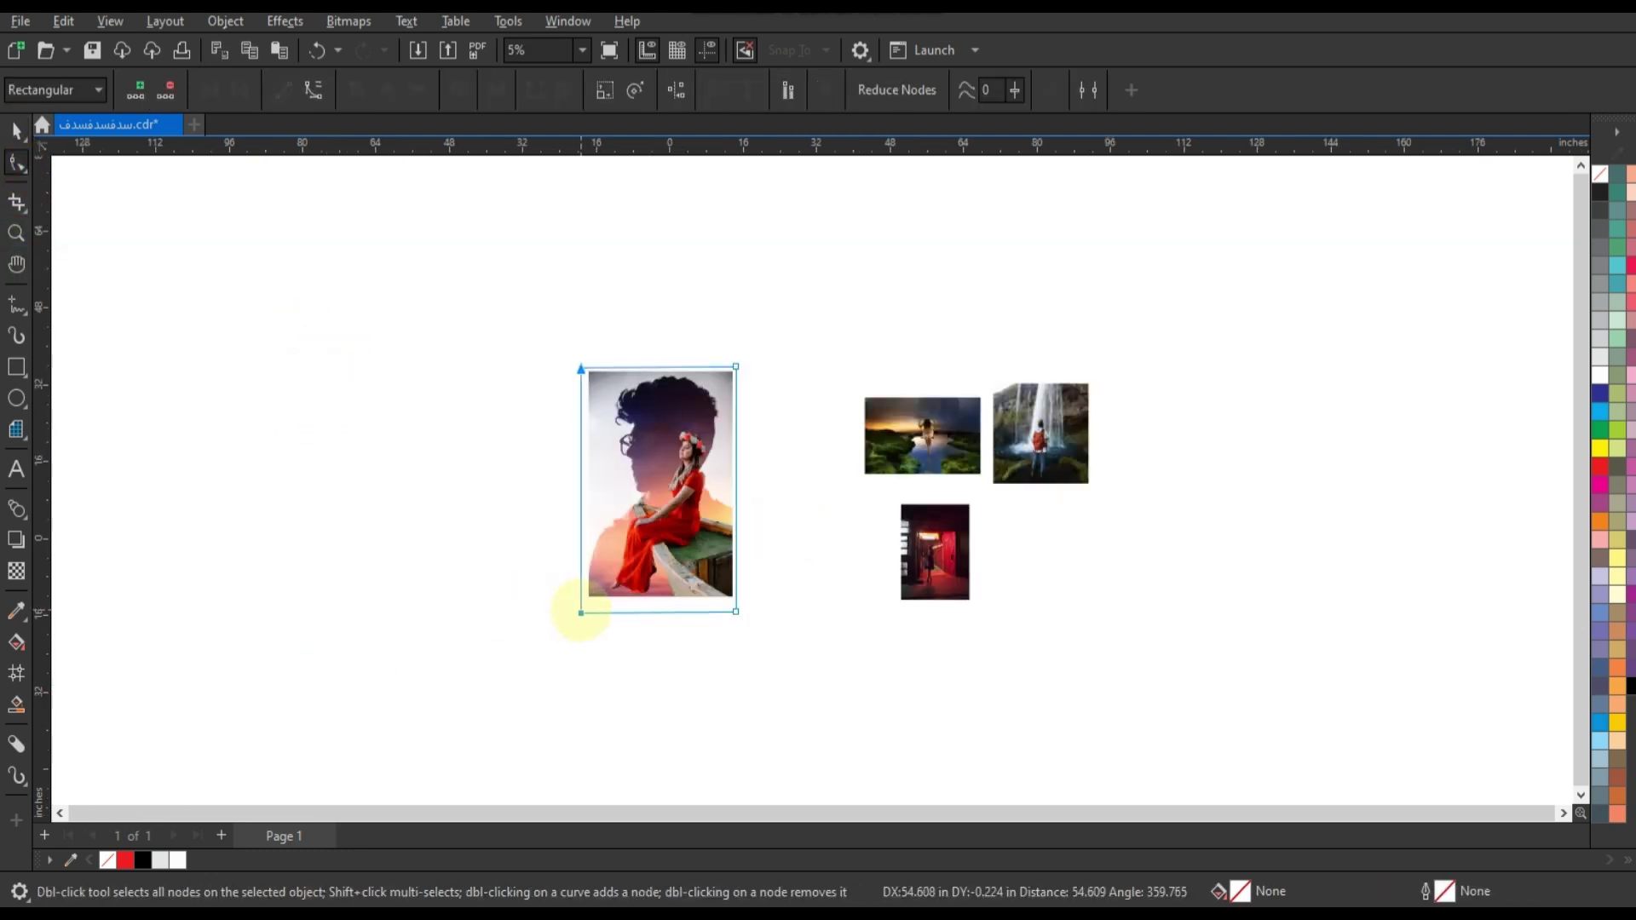
# Step: Crop the woman photo's bottom with the Shape tool by raising its lower nodes close to the silhouette picture's bottom edge
pyautogui.click(16, 232)
pyautogui.moveTo(546, 341); pyautogui.dragTo(835, 649)
pyautogui.press('space')
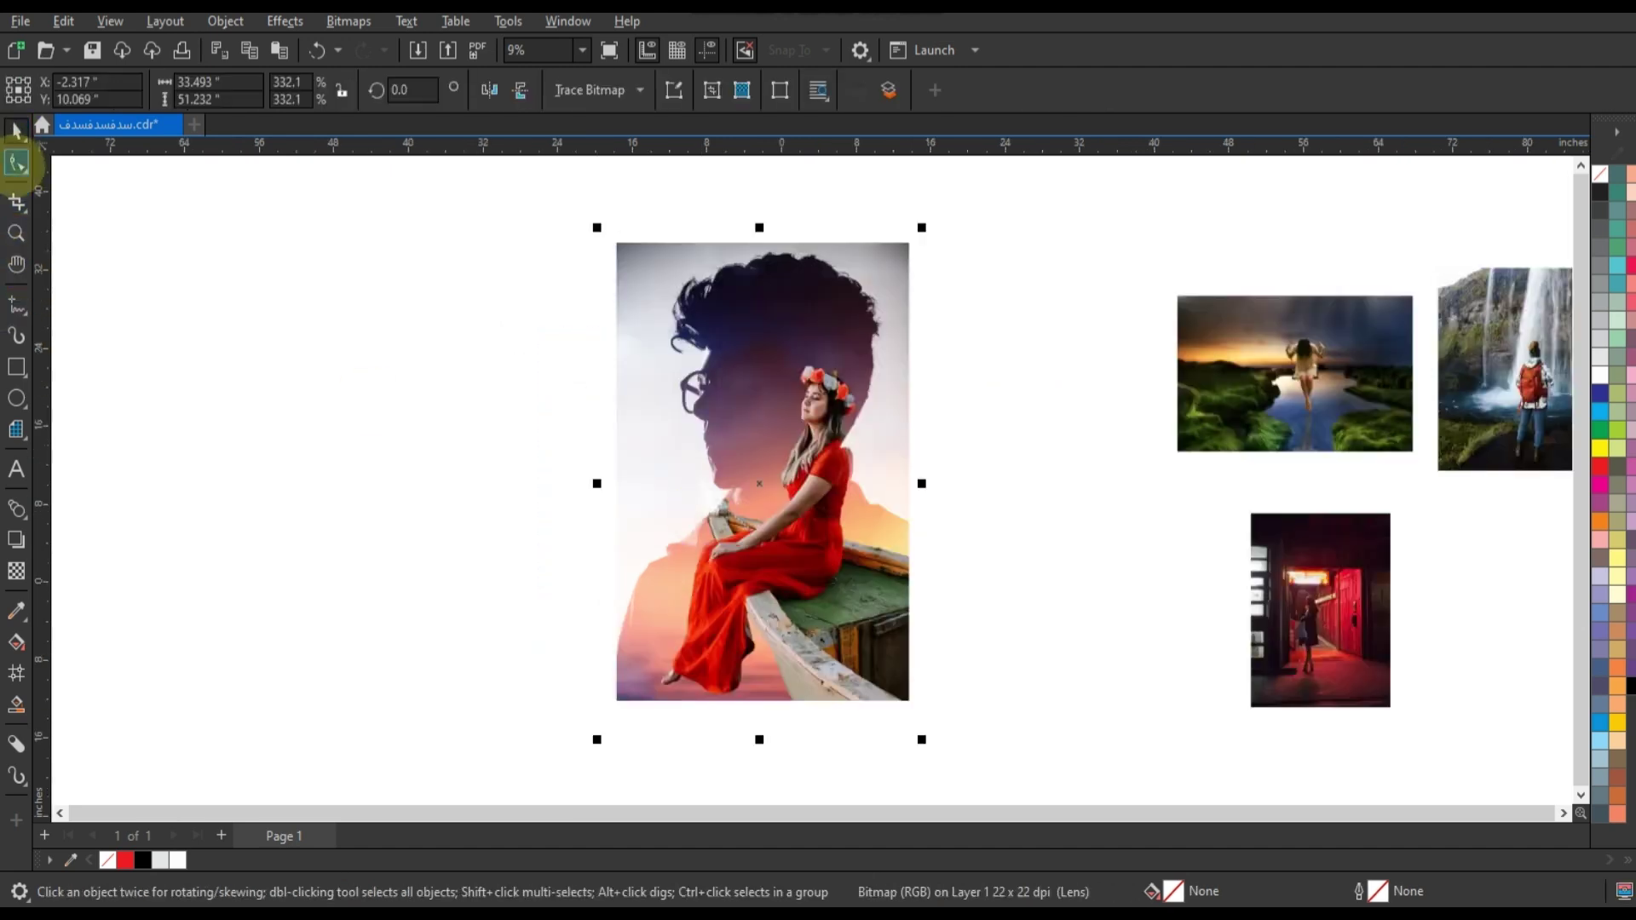
pyautogui.click(17, 162)
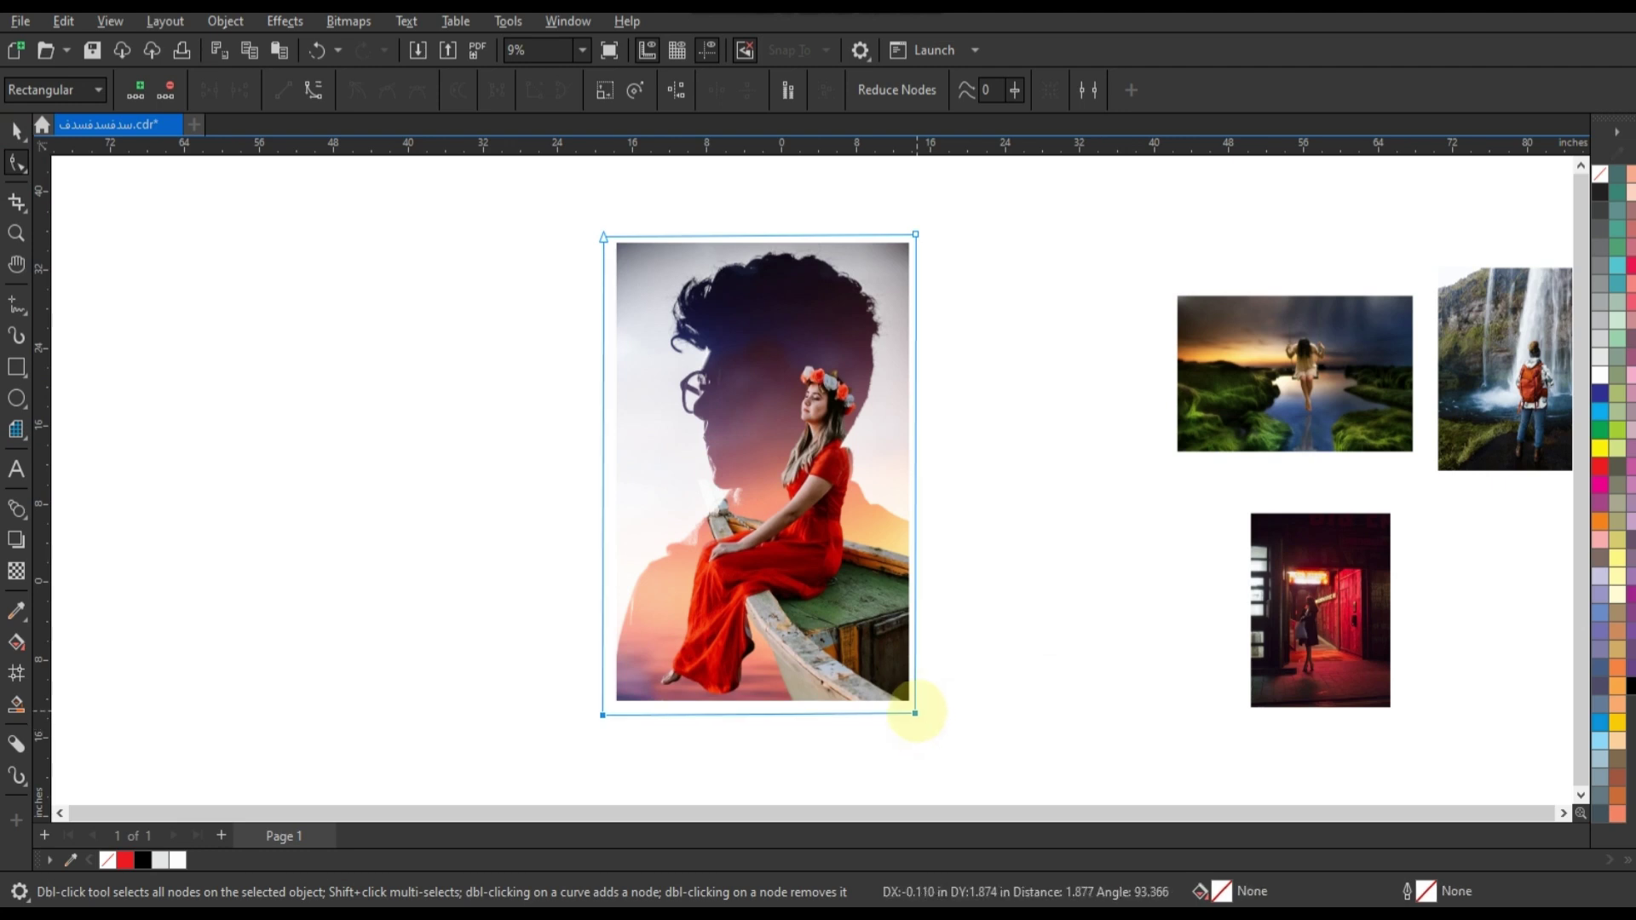
pyautogui.click(17, 129)
pyautogui.click(310, 457)
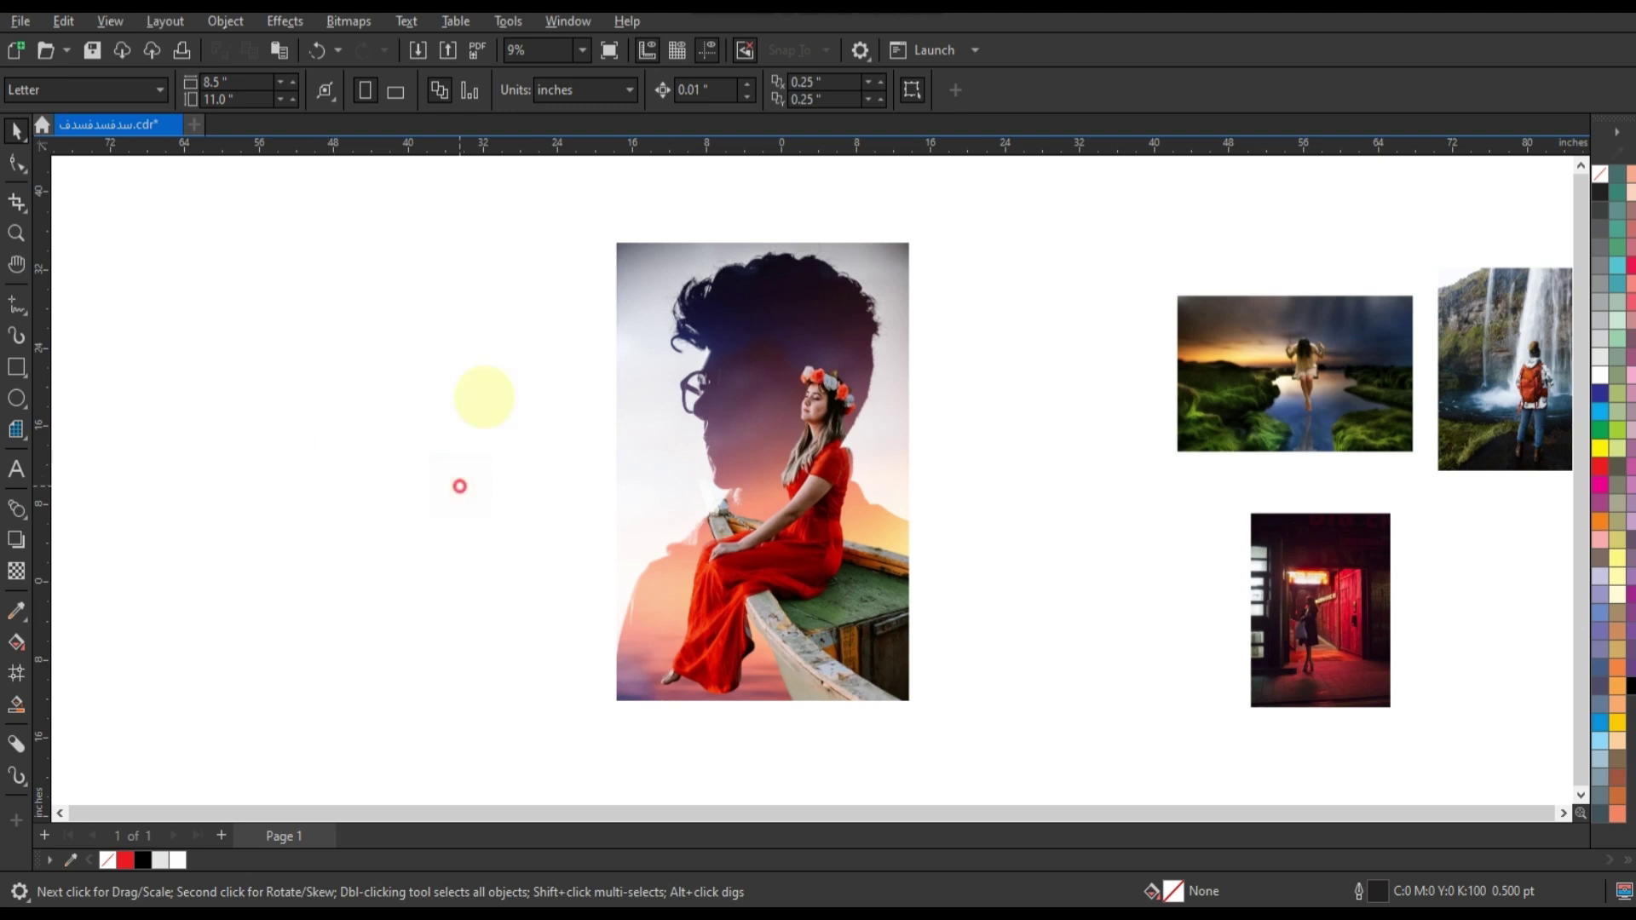
# Step: Duplicate the silhouette and woman composition to its left and delete the woman photo from the copy
pyautogui.scroll(-1, 489, 396)
pyautogui.moveTo(882, 641); pyautogui.dragTo(909, 690)
pyautogui.moveTo(736, 537); pyautogui.dragTo(472, 538)
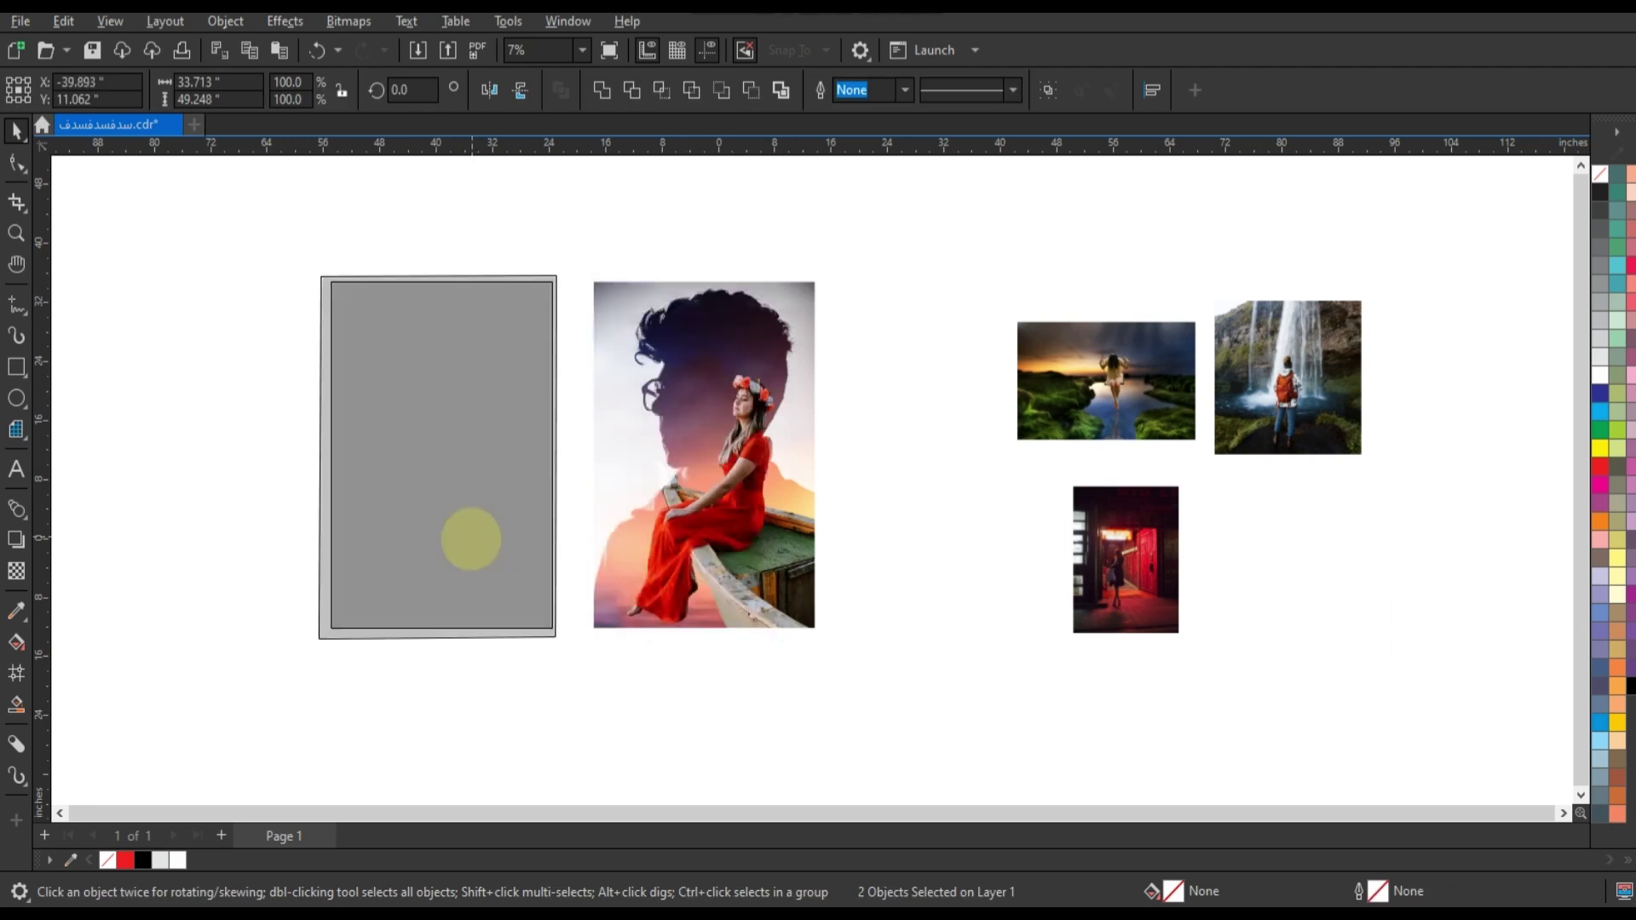
pyautogui.rightClick(472, 538)
pyautogui.click(903, 615)
pyautogui.click(435, 509)
pyautogui.press('Delete')
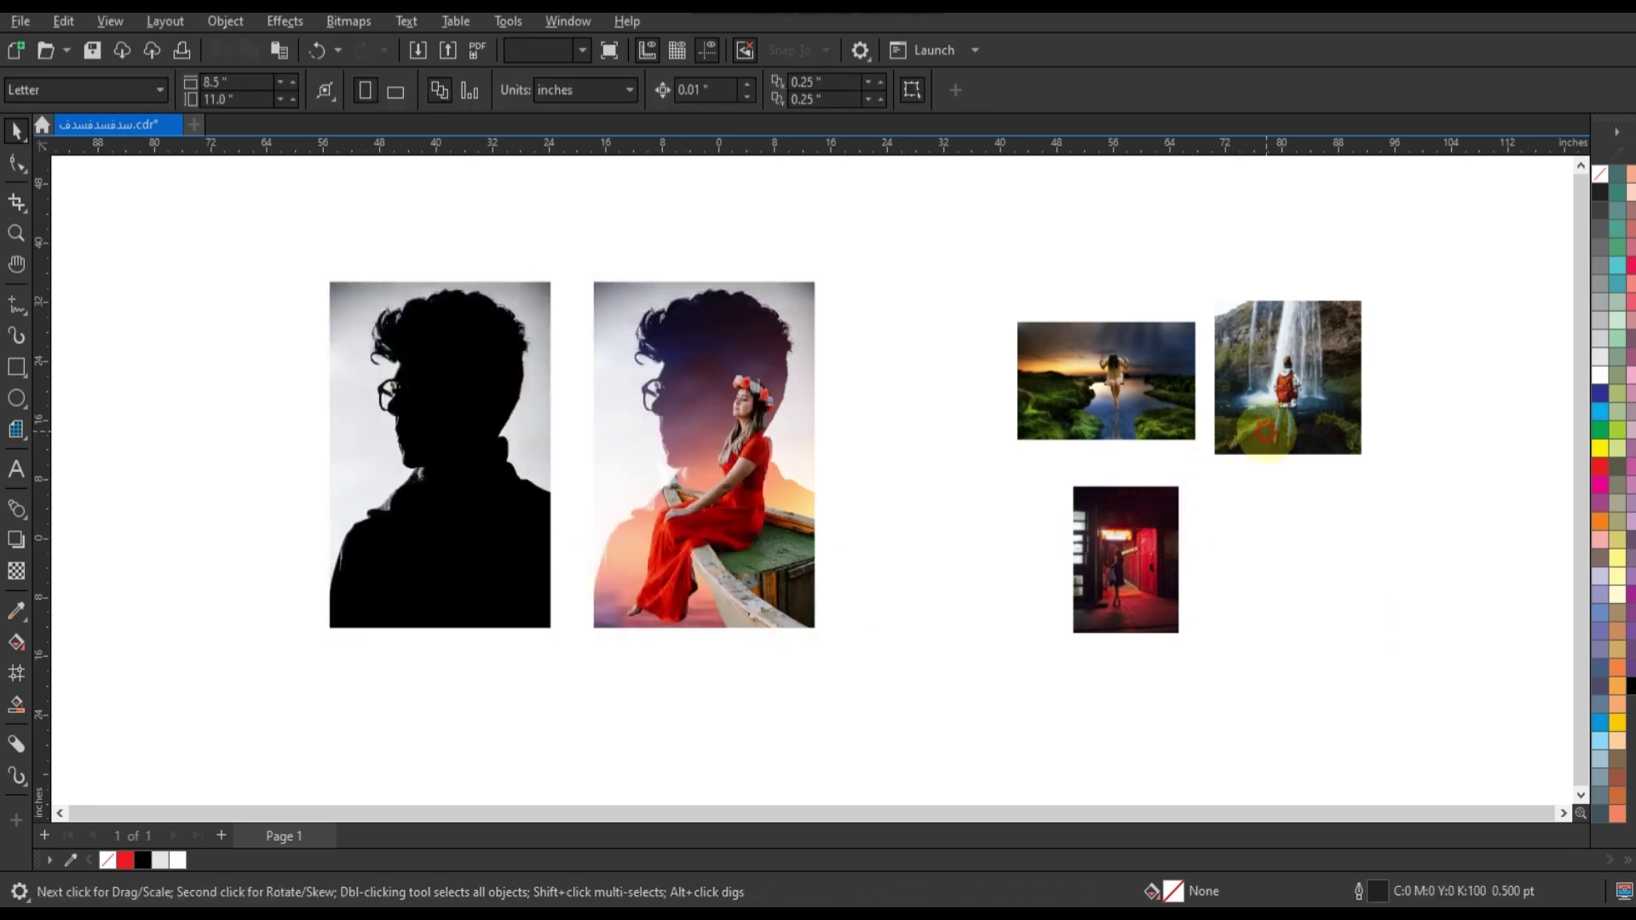
# Step: Place the waterfall photo over the lower part of the copied silhouette and set its transparency merge mode to Screen
pyautogui.moveTo(1267, 432); pyautogui.dragTo(520, 477)
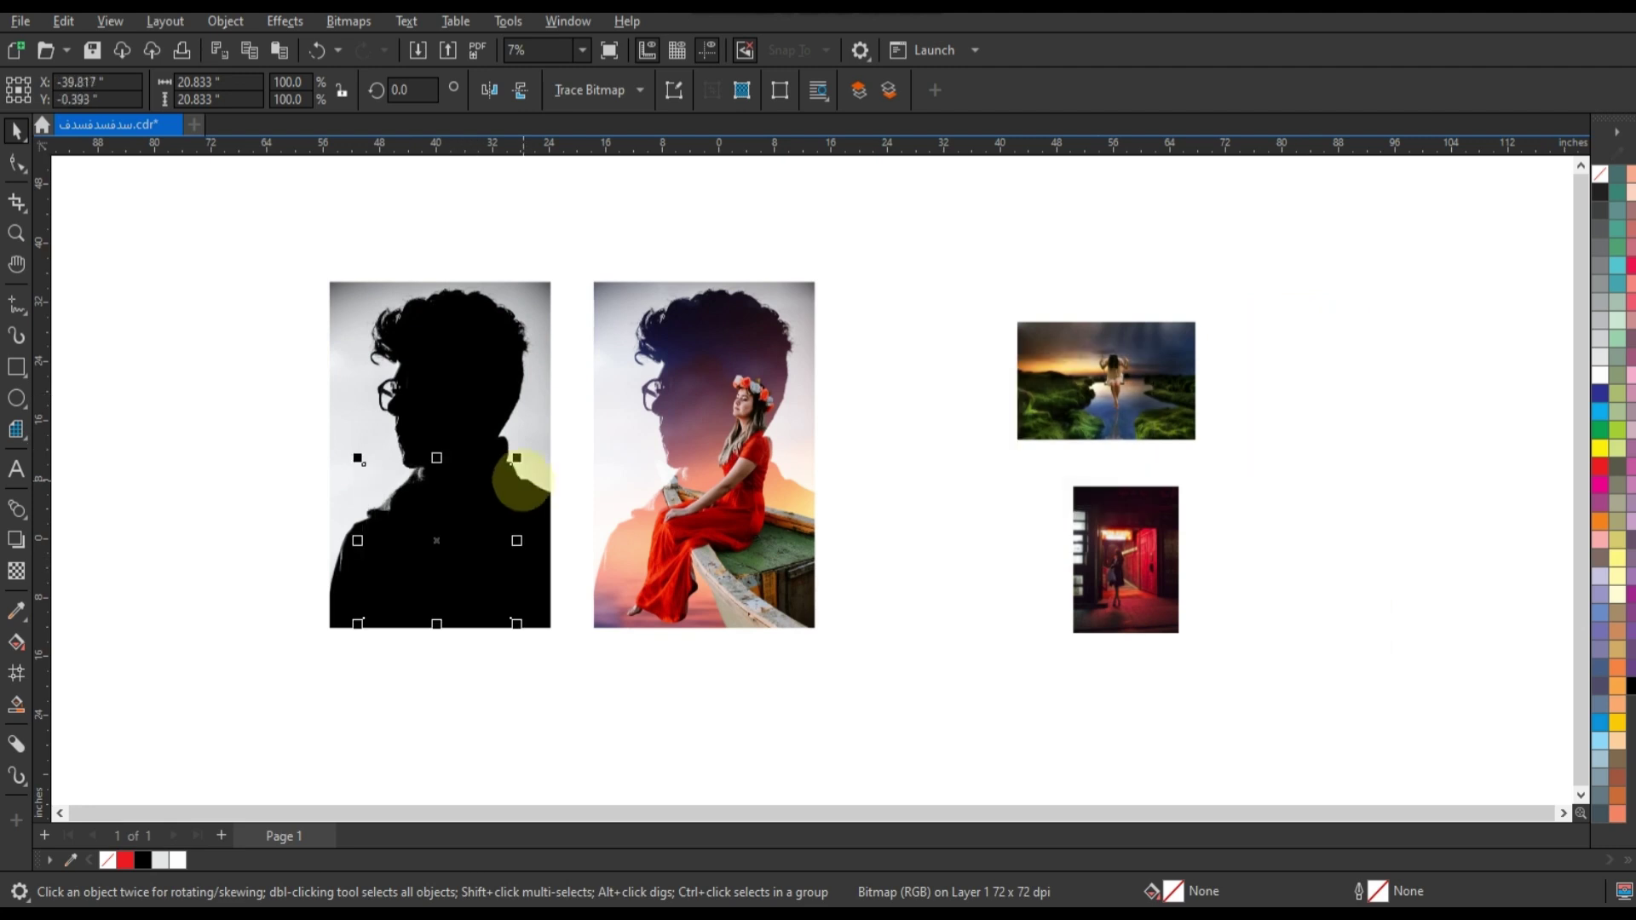
pyautogui.keyDown('shift'); pyautogui.click(436, 370); pyautogui.keyUp('shift')
pyautogui.hotkey('shift', 'F2')
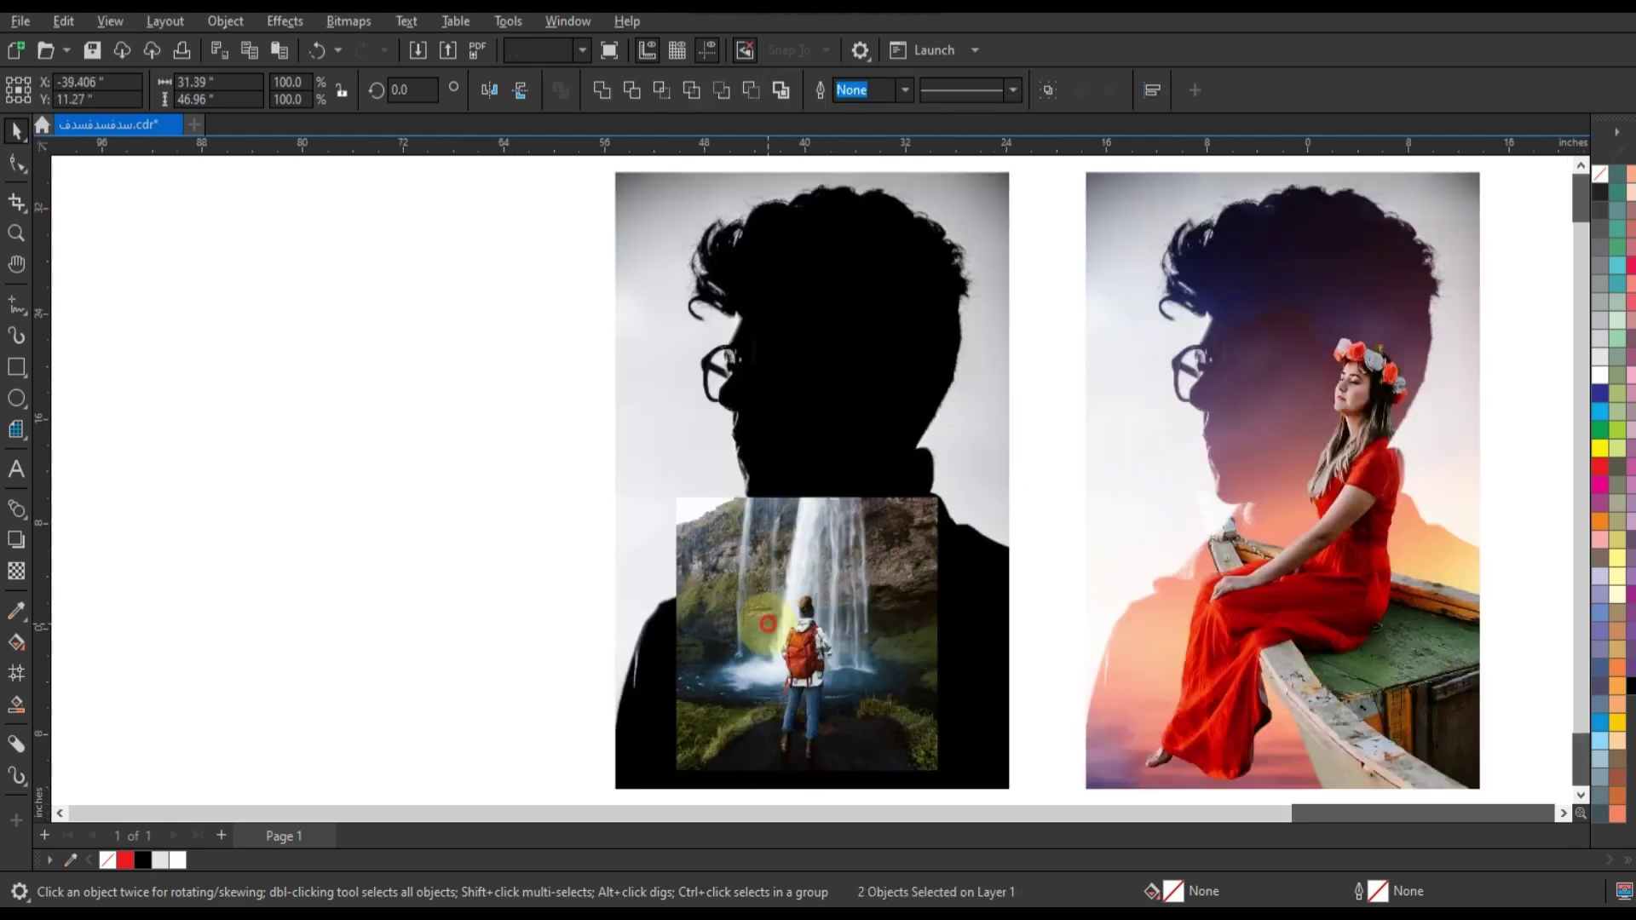
pyautogui.click(766, 624)
pyautogui.click(289, 92)
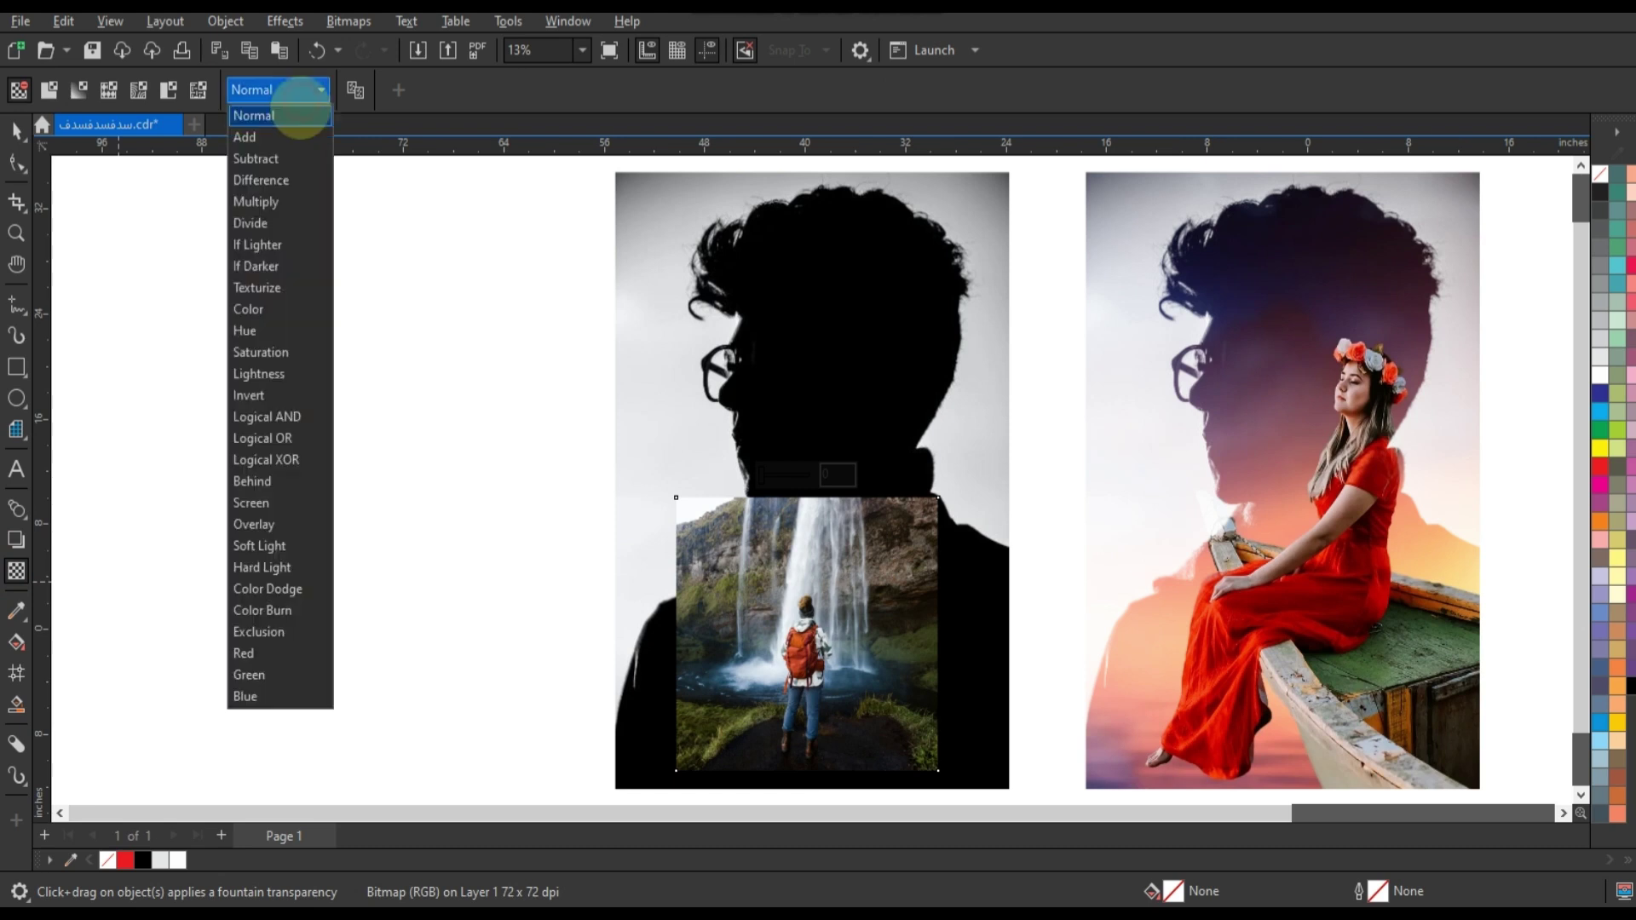
pyautogui.click(251, 503)
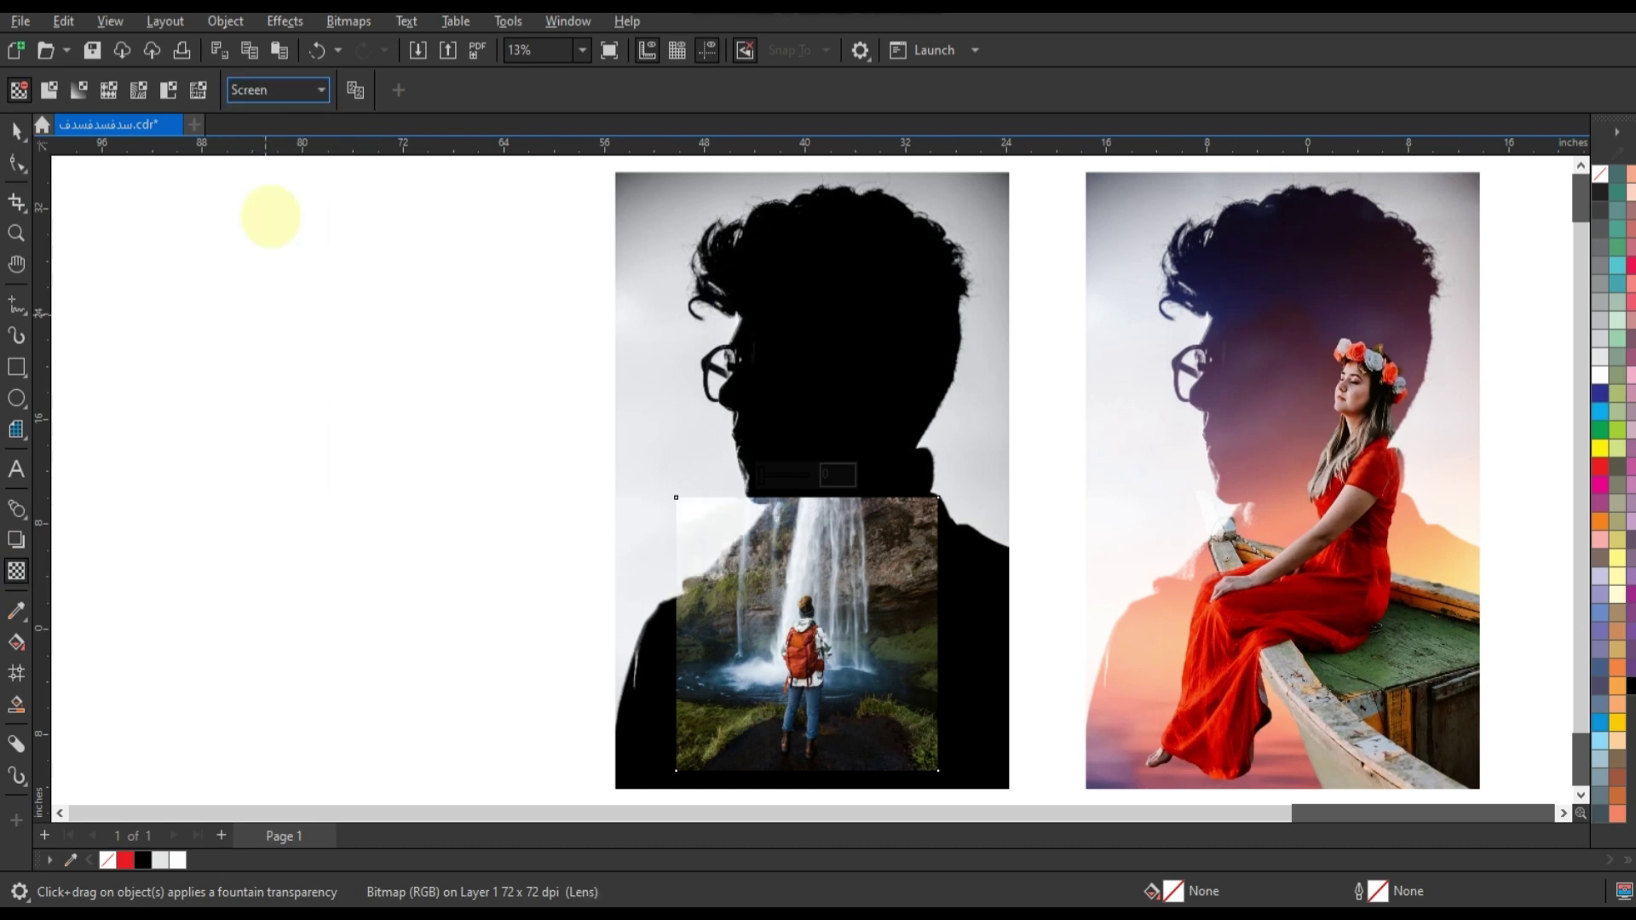
# Step: Enlarge the waterfall photo to about 49 in square and shift it right so the hiker stands over the copied silhouette
pyautogui.scroll(-1, 477, 387)
pyautogui.click(16, 130)
pyautogui.click(827, 496)
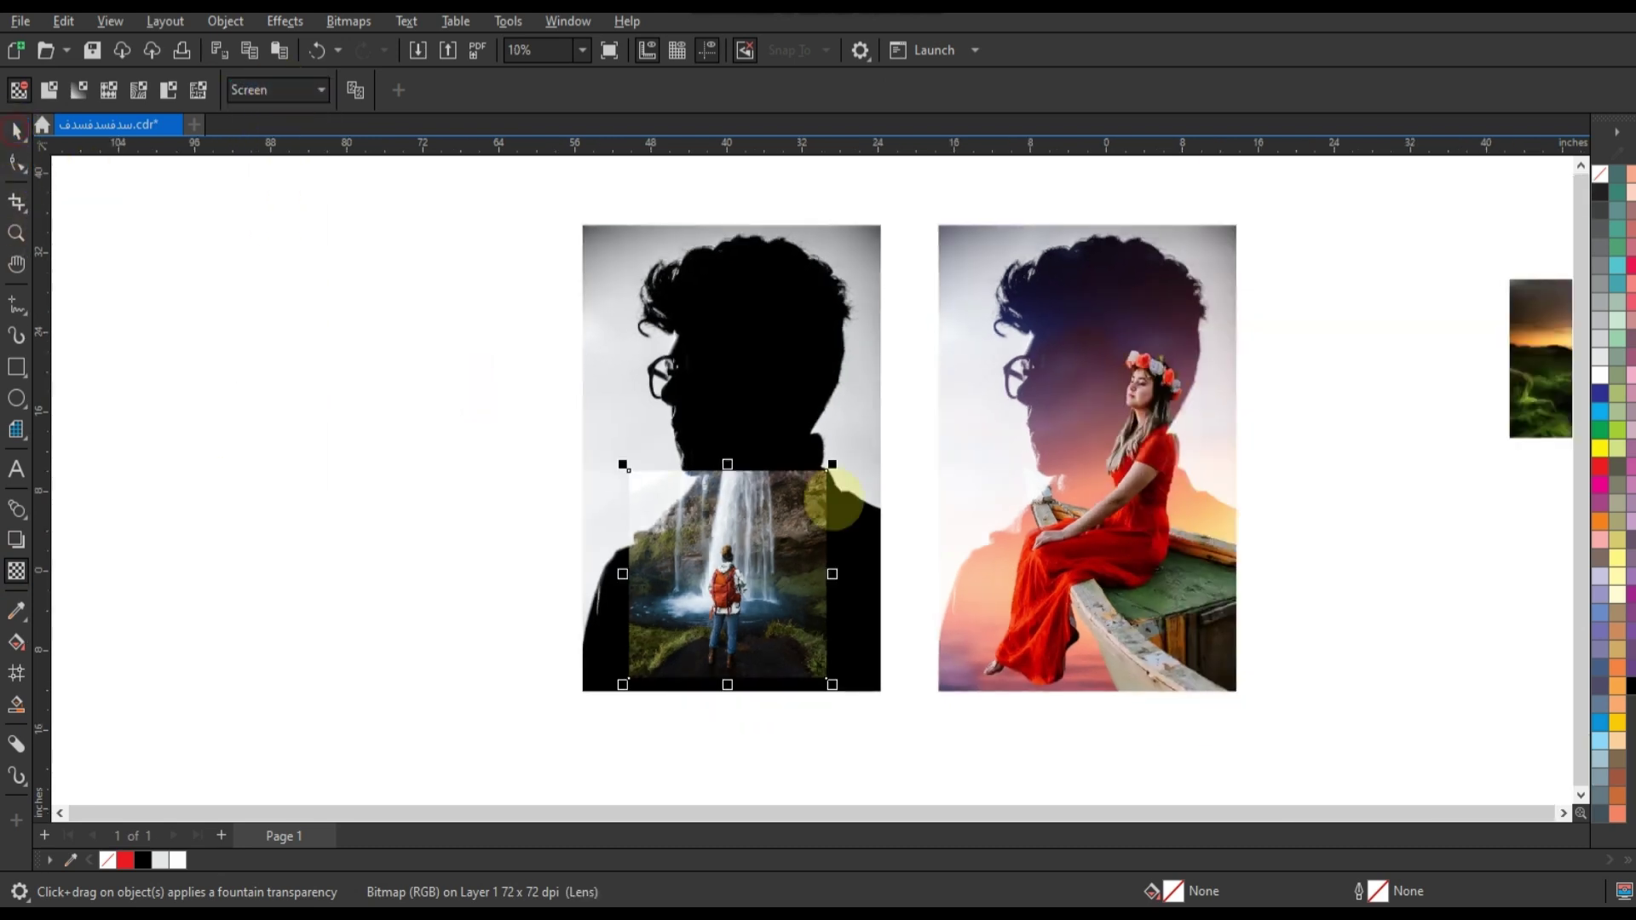
pyautogui.moveTo(897, 367); pyautogui.dragTo(915, 369)
pyautogui.moveTo(622, 369); pyautogui.dragTo(495, 236)
pyautogui.moveTo(921, 236); pyautogui.dragTo(945, 211)
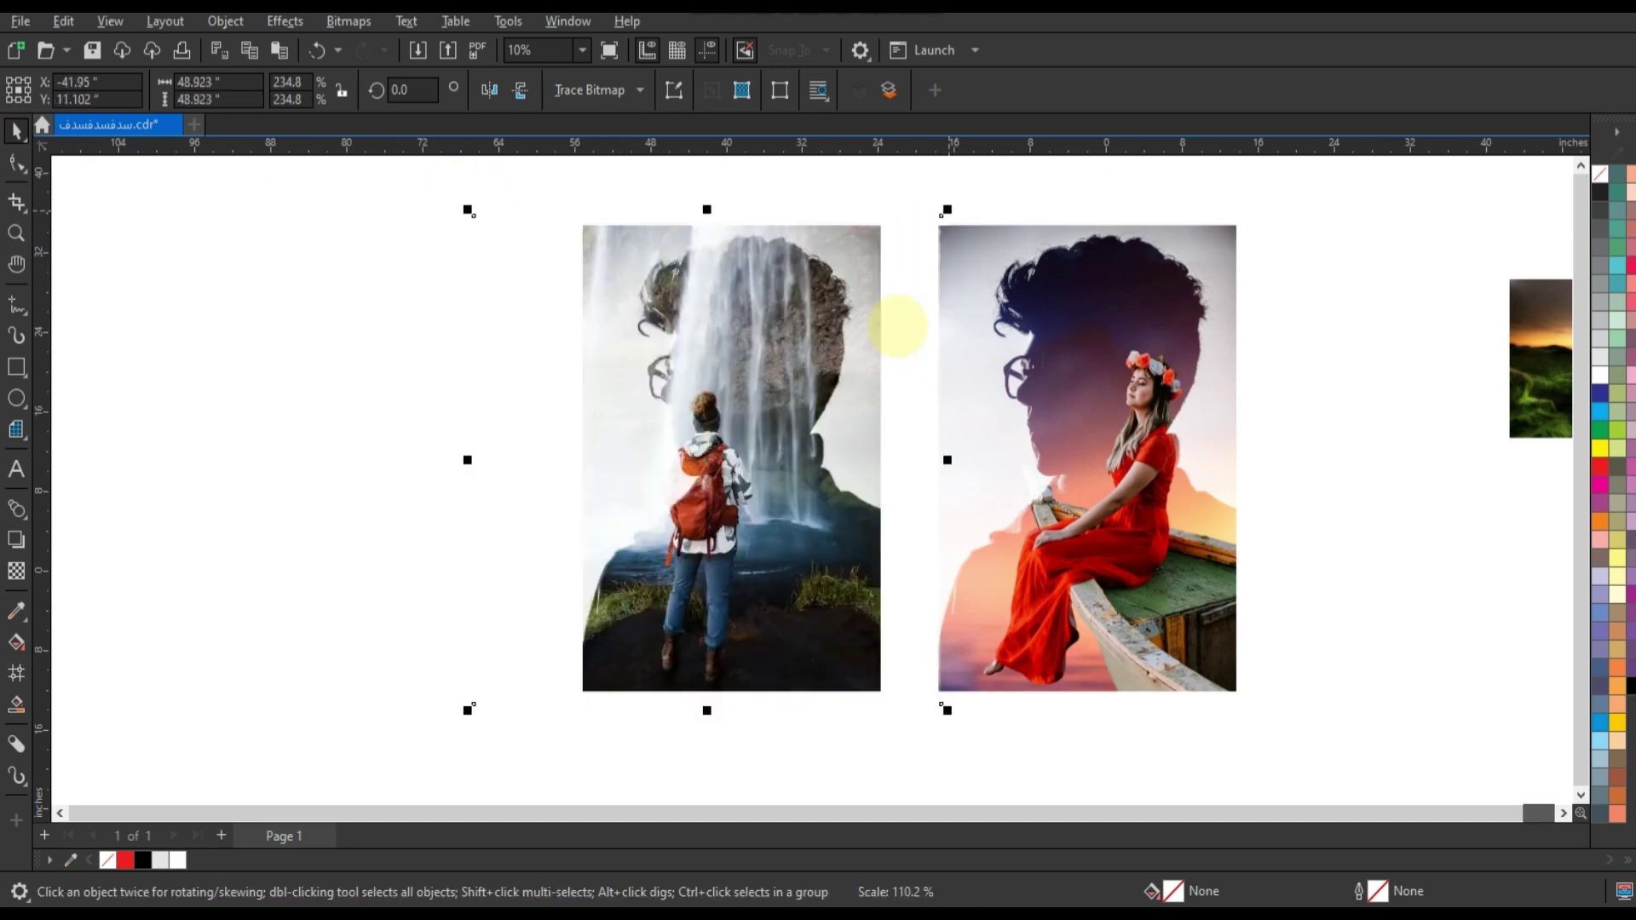
pyautogui.moveTo(877, 360); pyautogui.dragTo(933, 369)
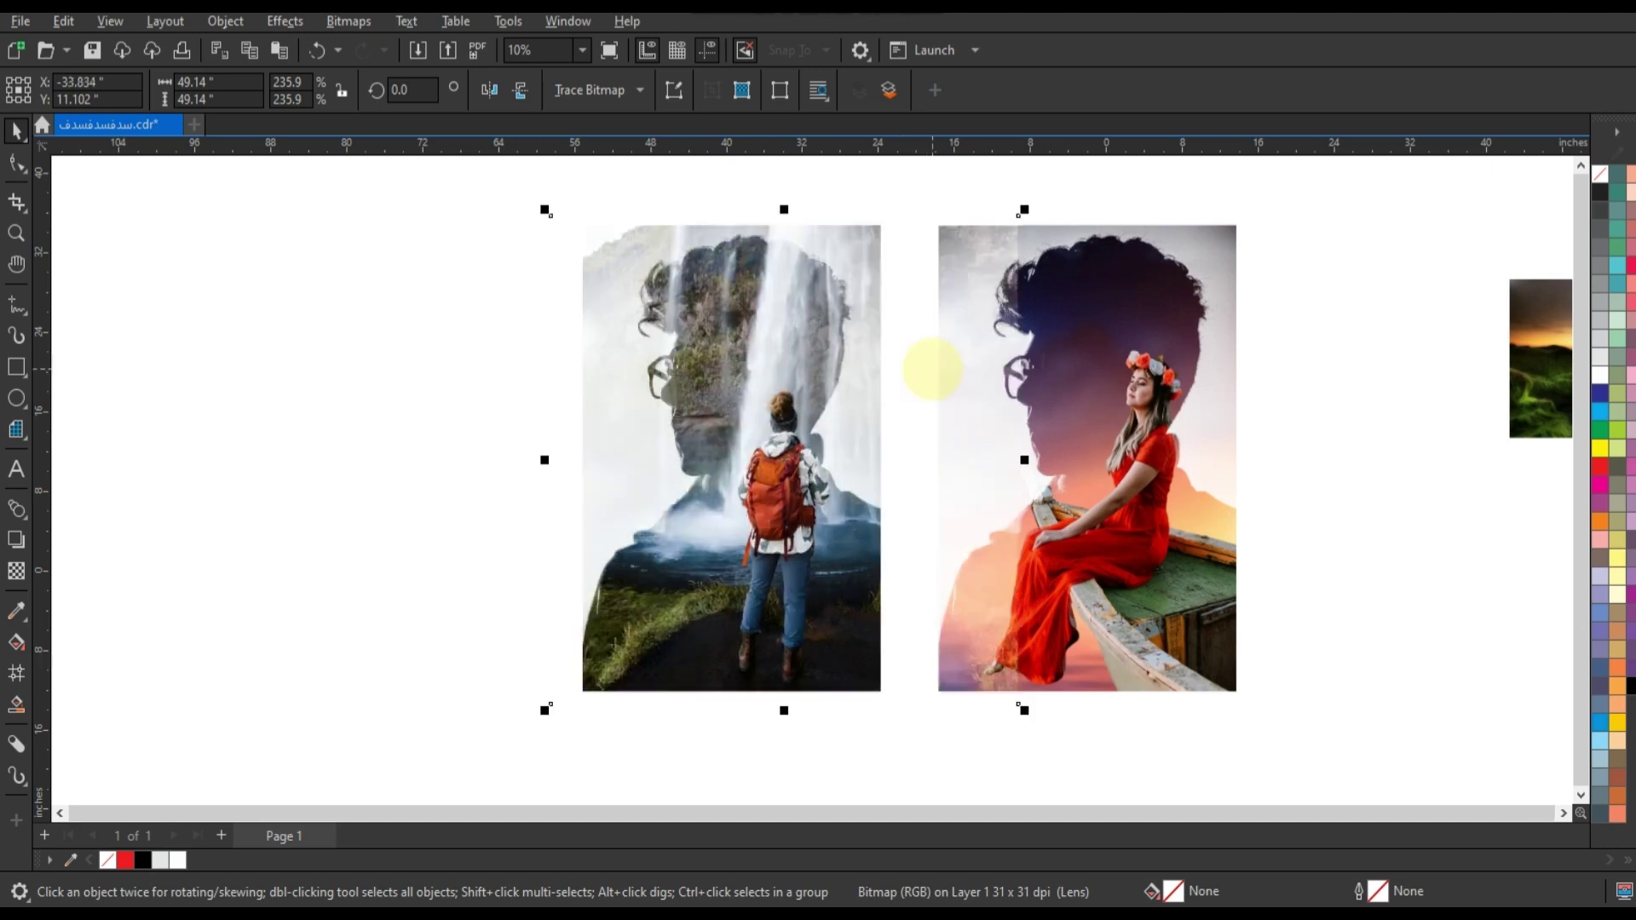
# Step: Crop the waterfall photo with the Shape tool by moving its corner nodes to the edges of the copied silhouette picture
pyautogui.click(21, 164)
pyautogui.moveTo(498, 195); pyautogui.dragTo(582, 703)
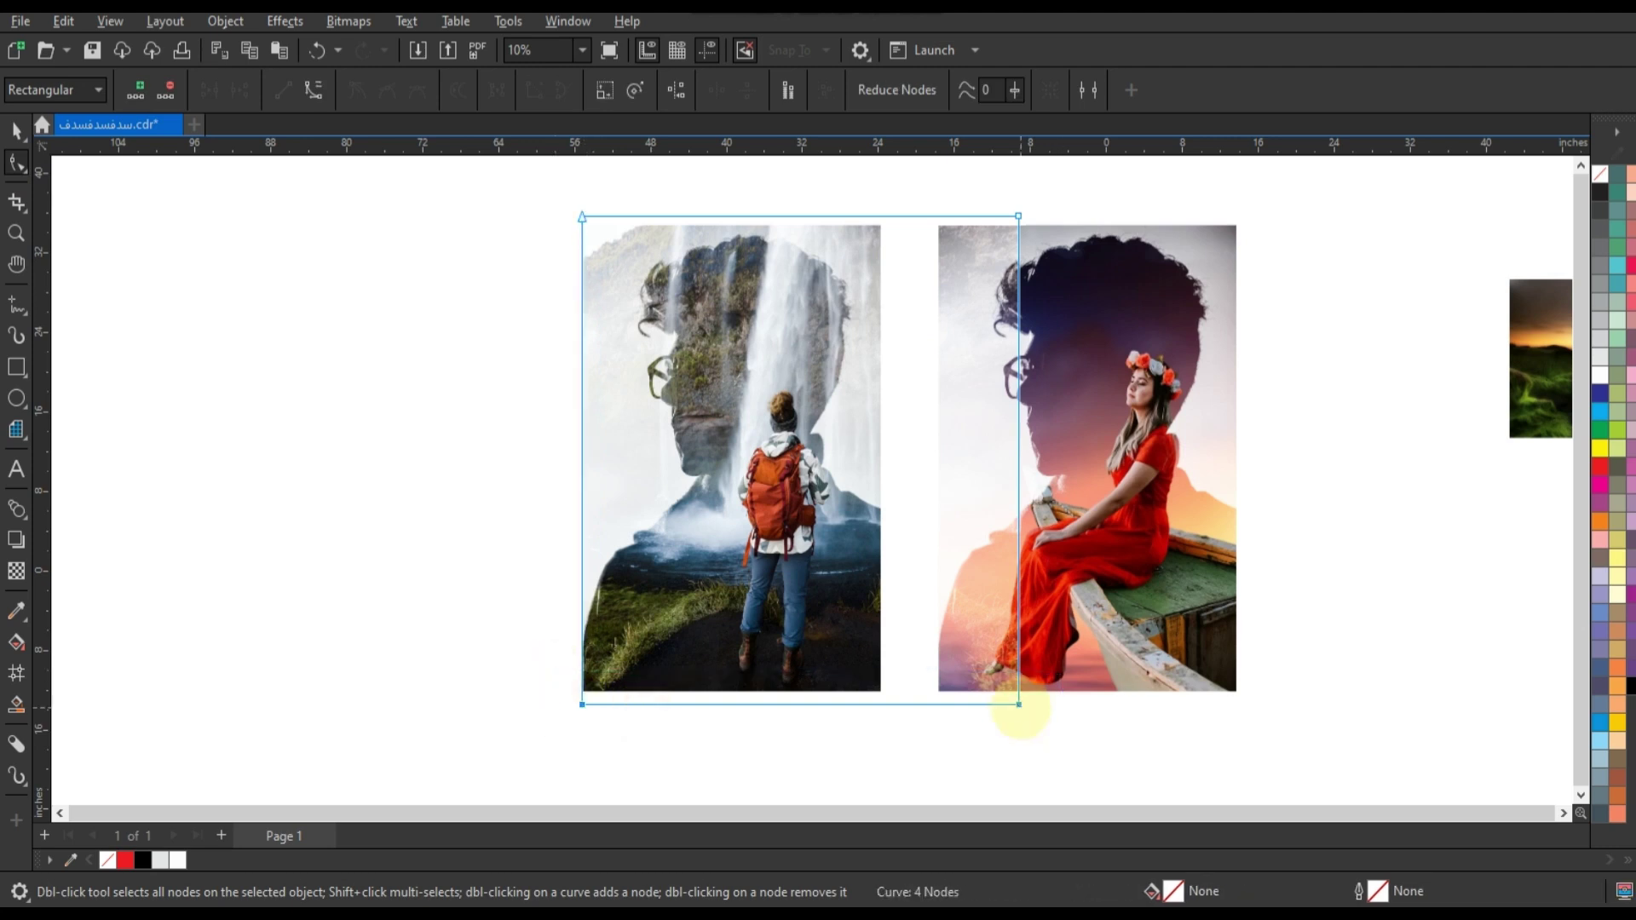
pyautogui.moveTo(1019, 704); pyautogui.dragTo(1019, 691)
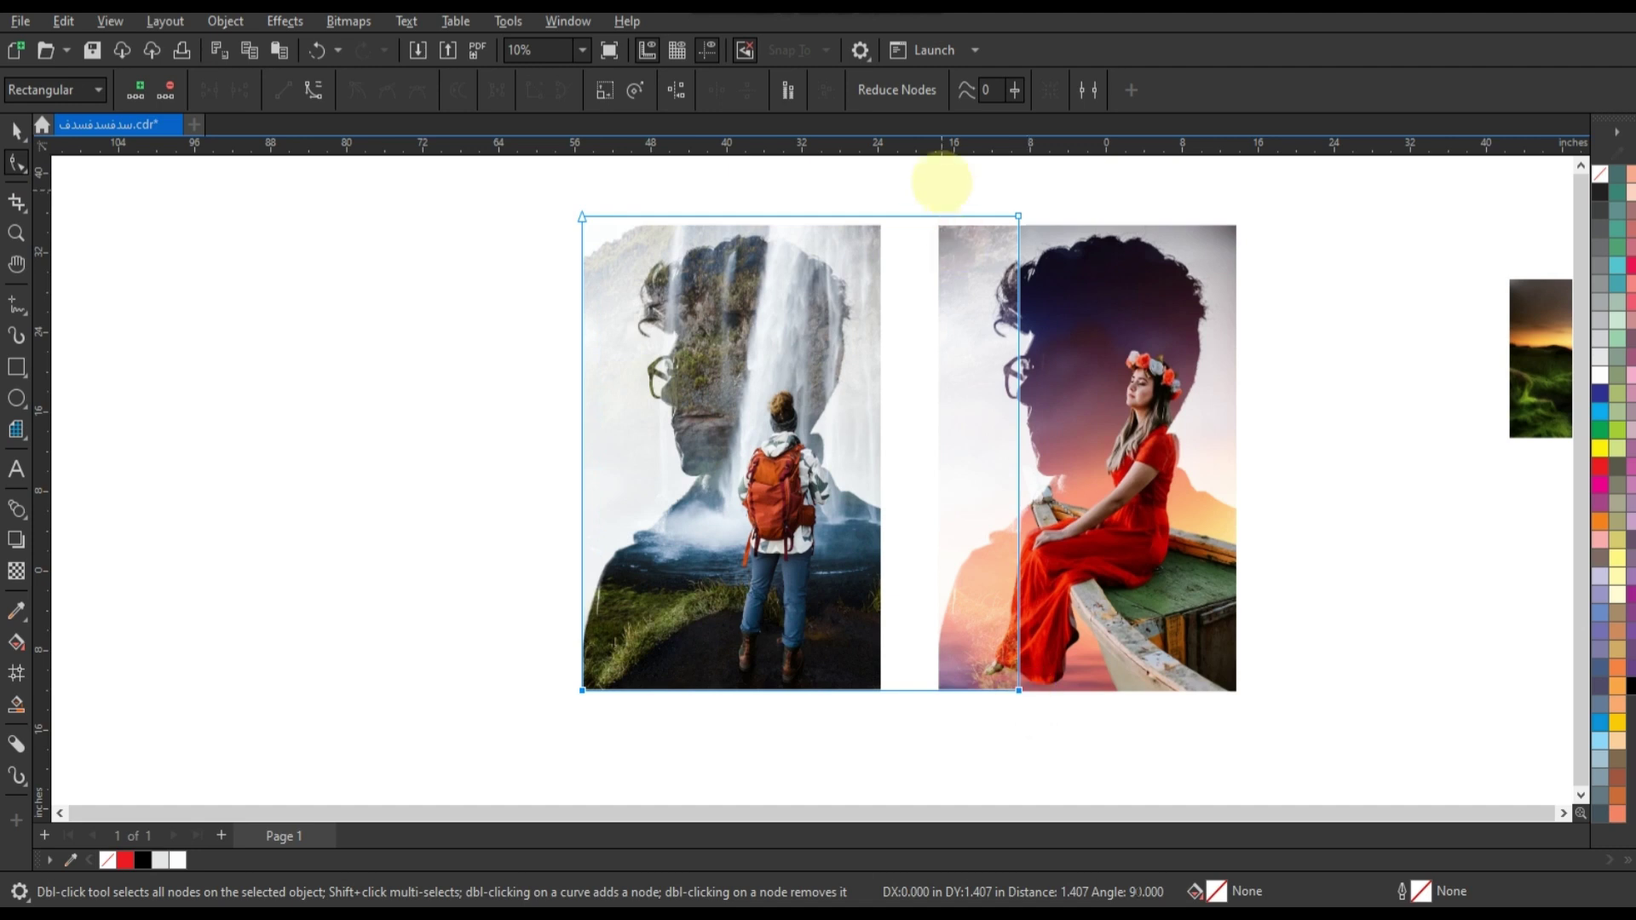
pyautogui.moveTo(950, 183); pyautogui.dragTo(1062, 714)
pyautogui.moveTo(1021, 691); pyautogui.dragTo(882, 692)
pyautogui.moveTo(556, 265); pyautogui.dragTo(582, 225)
pyautogui.click(17, 131)
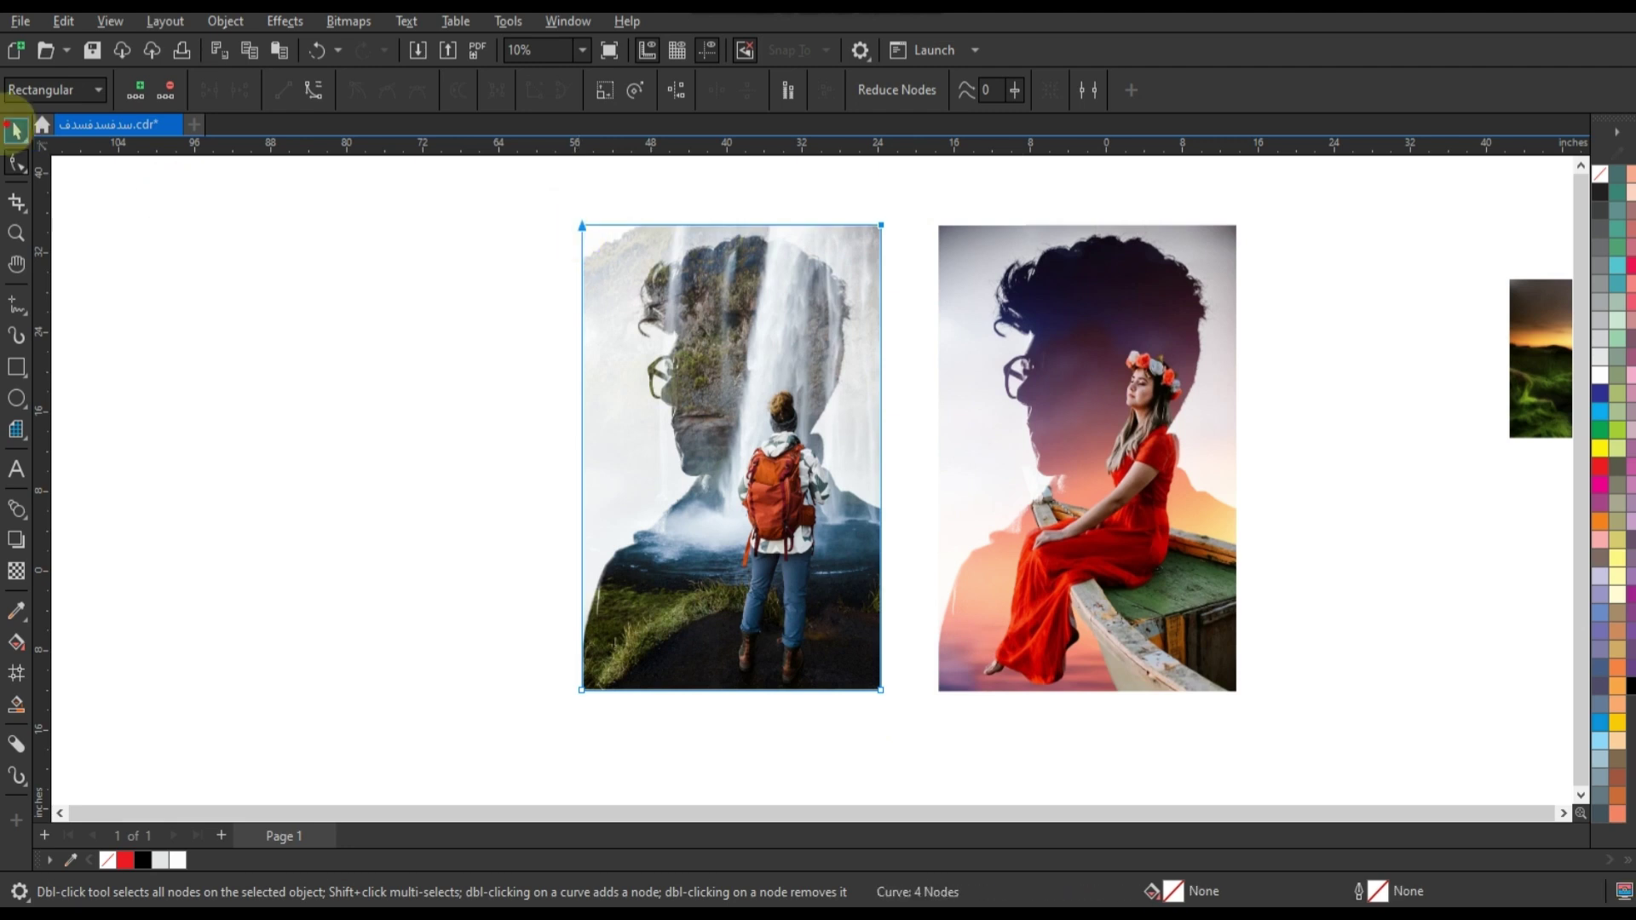
# Step: Duplicate the silhouette and waterfall composition to its left and delete the waterfall photo from the copy
pyautogui.click(339, 461)
pyautogui.scroll(-1, 448, 550)
pyautogui.moveTo(423, 281); pyautogui.dragTo(760, 718)
pyautogui.moveTo(667, 562); pyautogui.dragTo(401, 563)
pyautogui.rightClick(401, 562)
pyautogui.hotkey('ctrl', 'z')
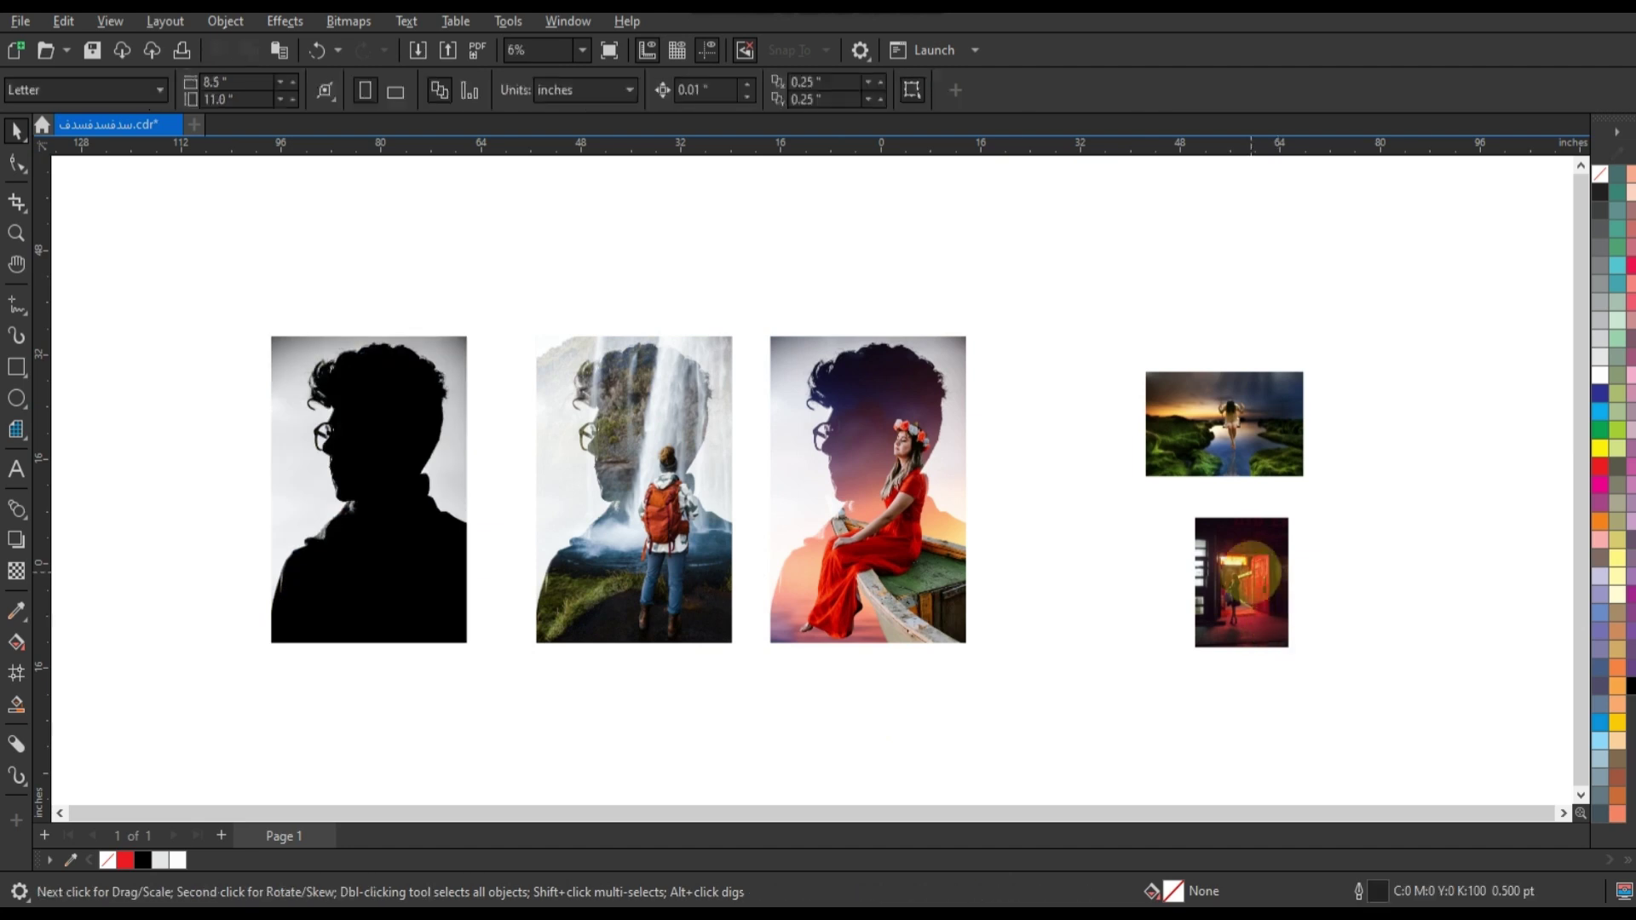
# Step: Place the red night-street photo in front of the new silhouette copy and set its transparency merge mode to Screen
pyautogui.moveTo(1250, 559); pyautogui.dragTo(461, 570)
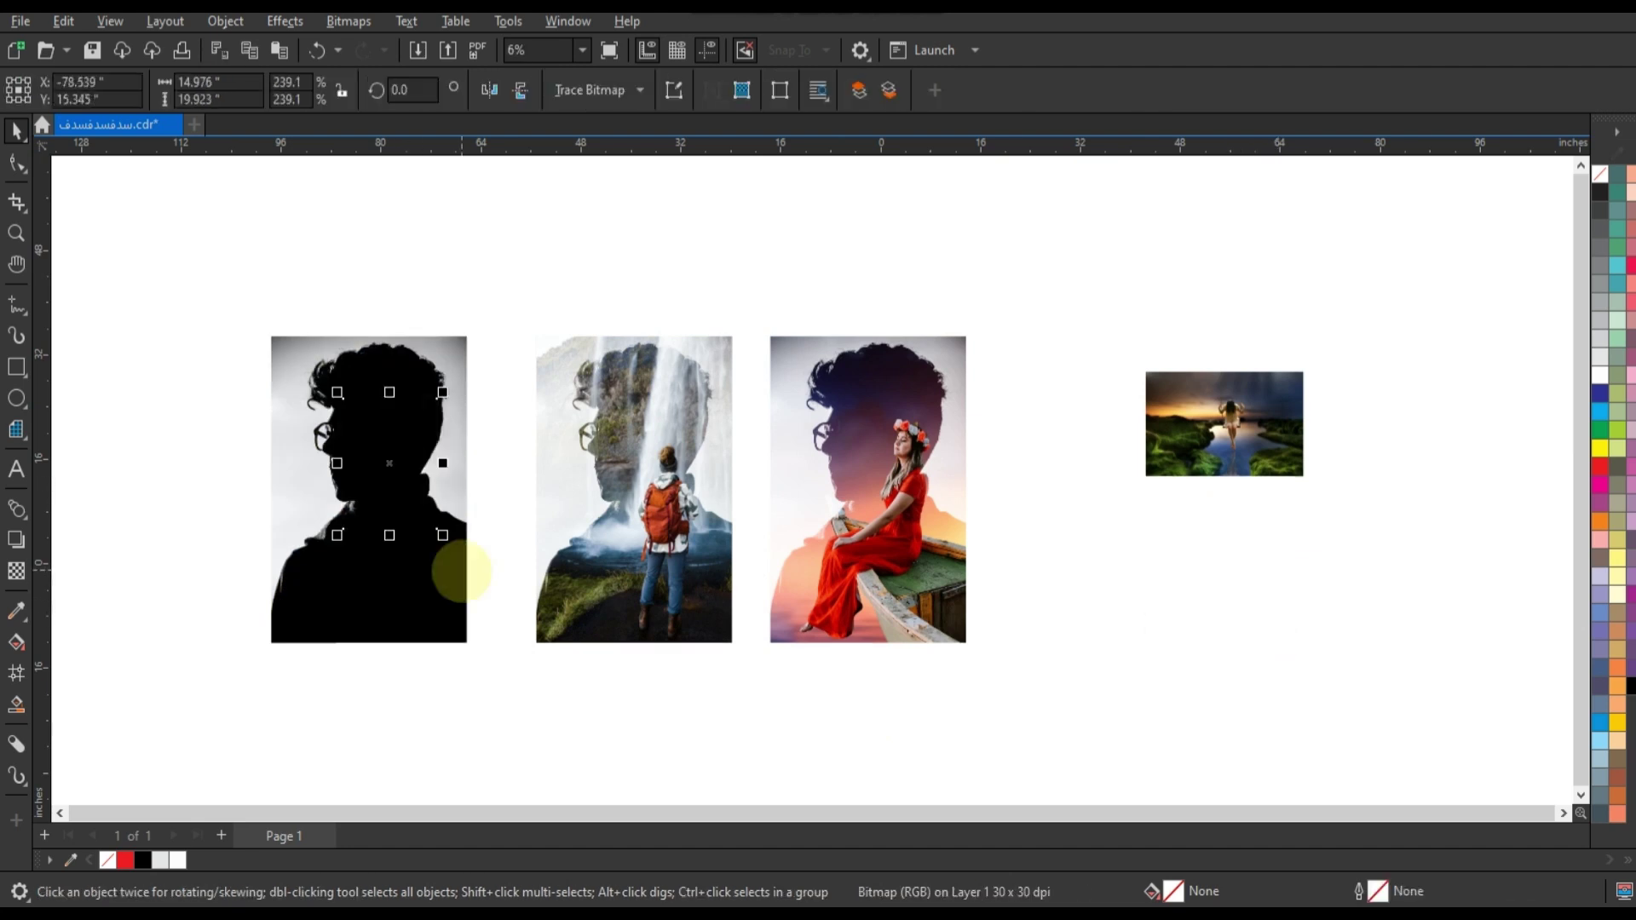
pyautogui.hotkey('shift', 'pageup')
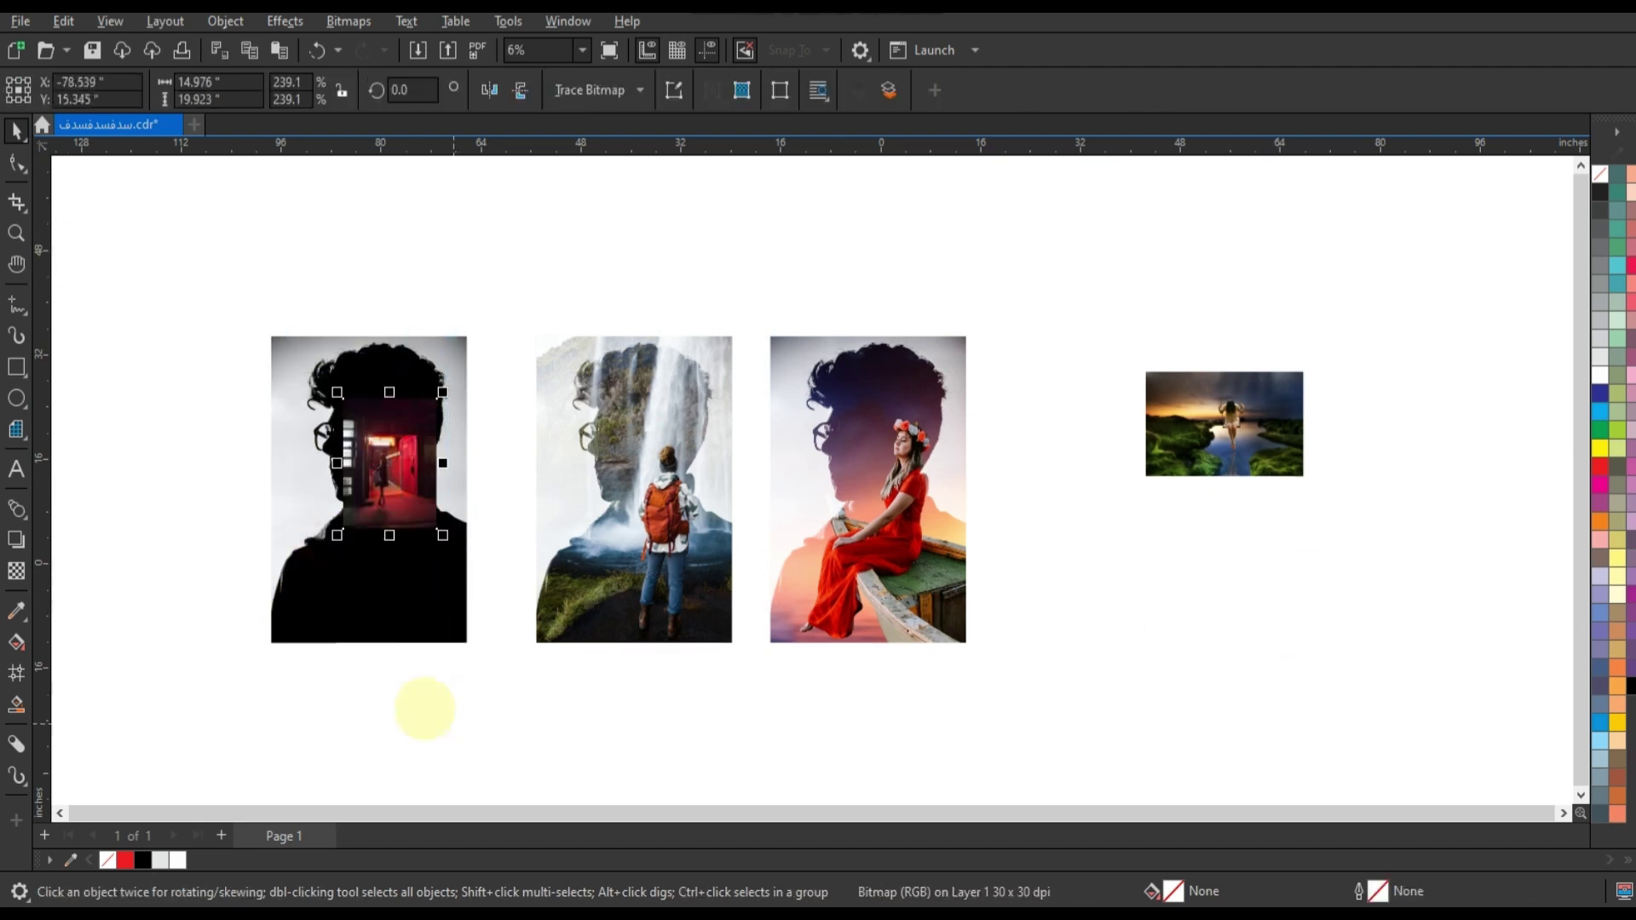
pyautogui.hotkey('shift', 'F2')
pyautogui.scroll(-2, 170, 407)
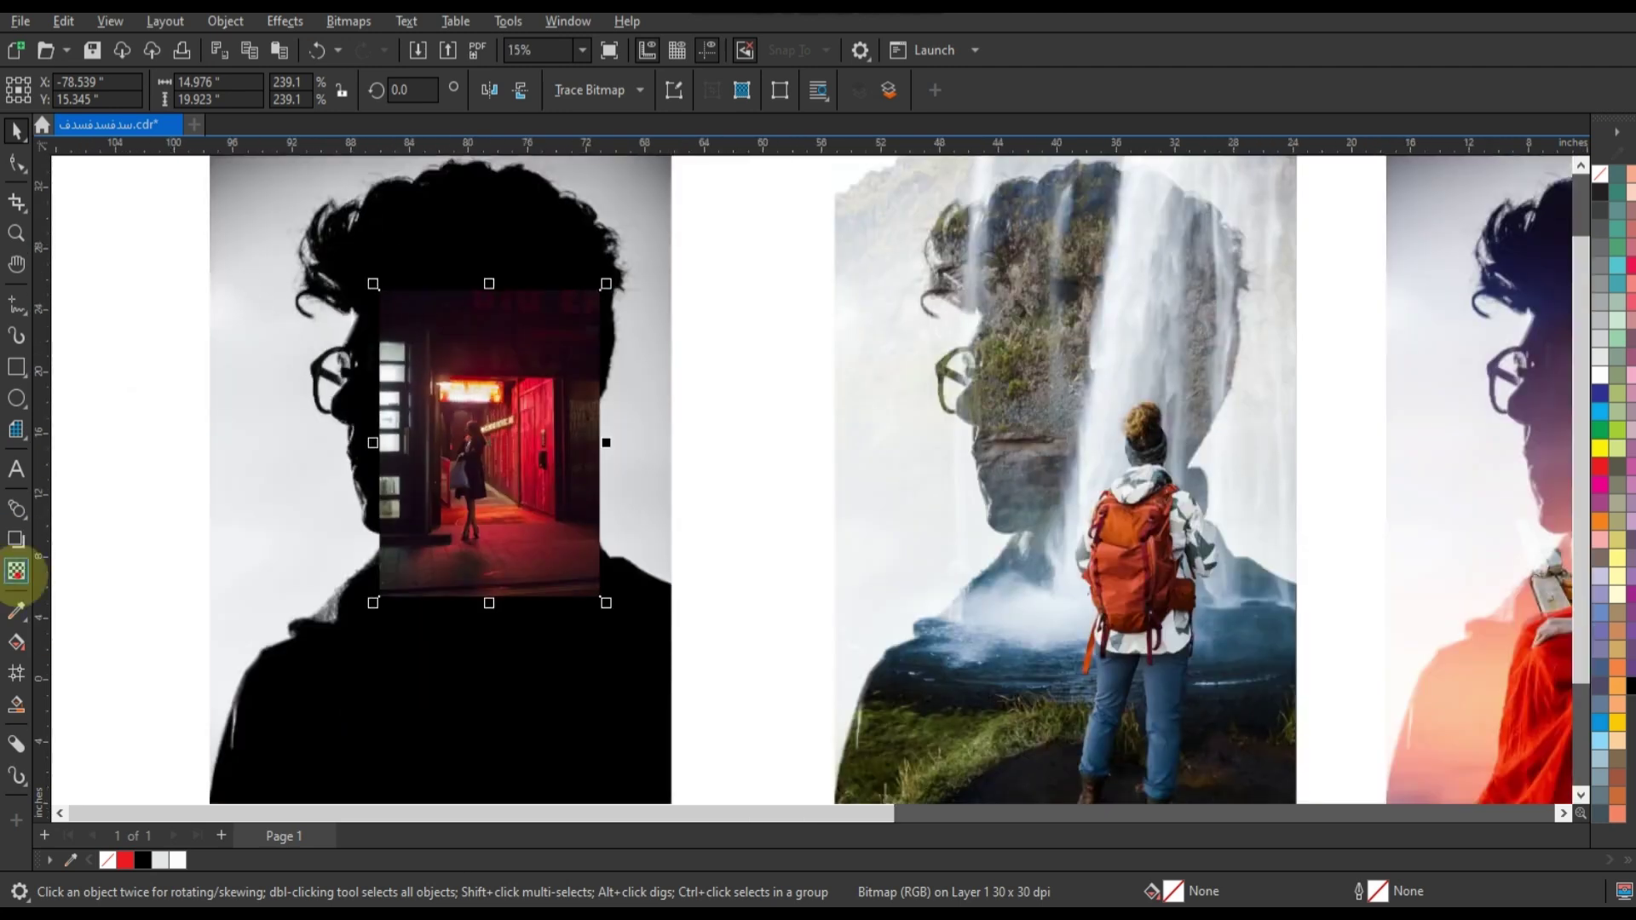
pyautogui.click(16, 571)
pyautogui.click(258, 89)
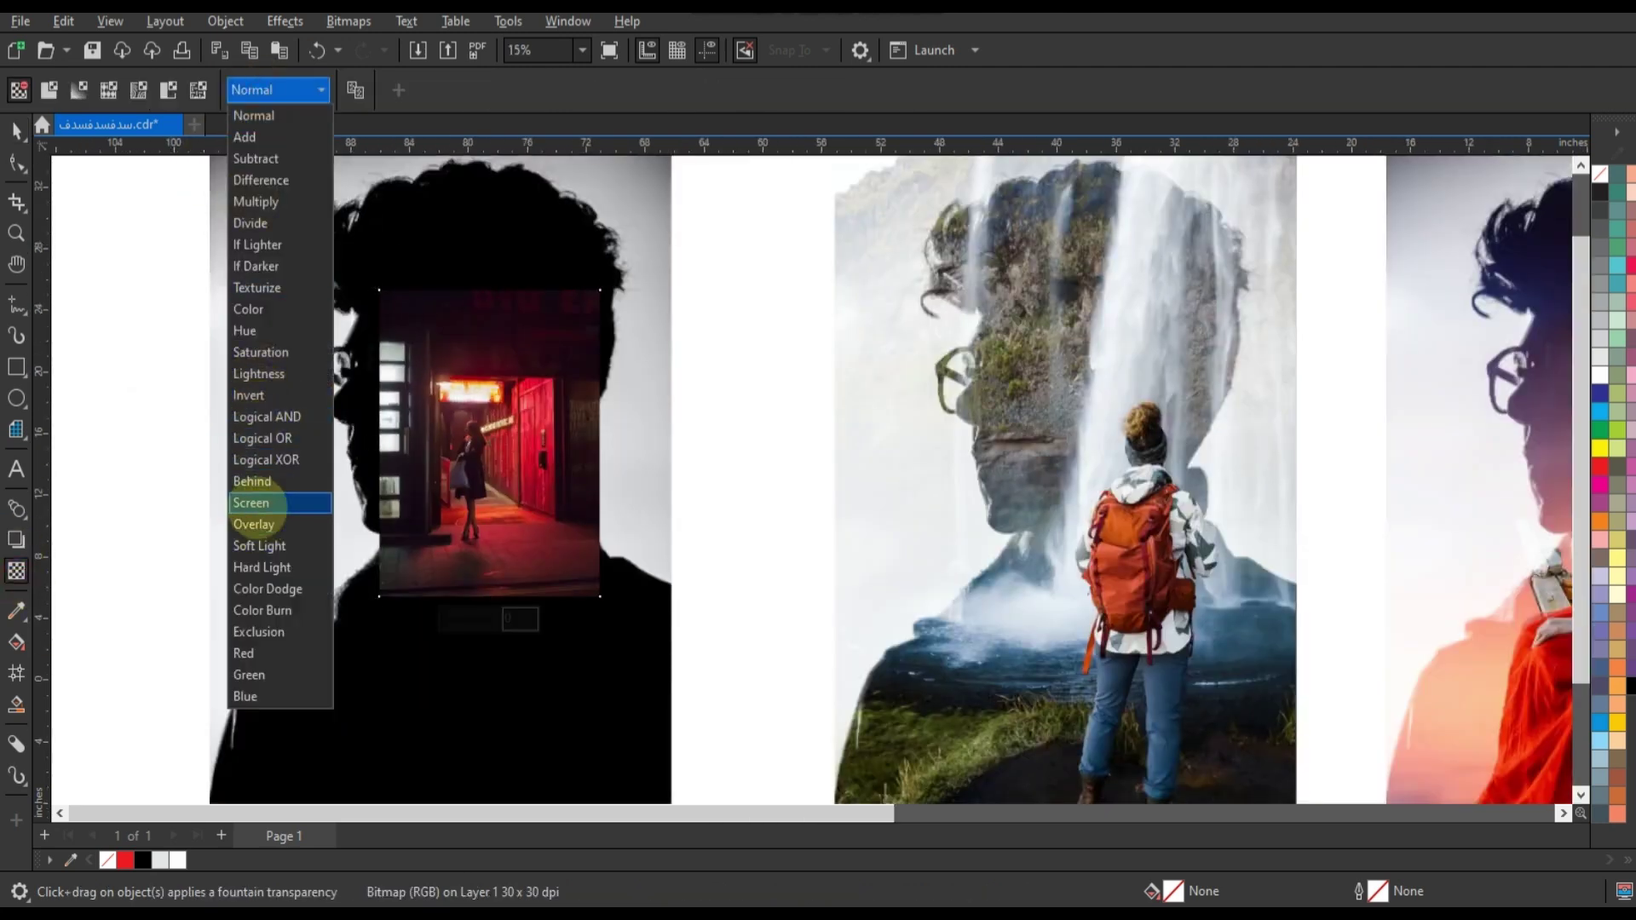
pyautogui.click(256, 506)
pyautogui.scroll(-1, 607, 467)
# Step: Enlarge the red night-street photo and align it to the right and top edges of the silhouette picture
pyautogui.click(16, 130)
pyautogui.click(596, 340)
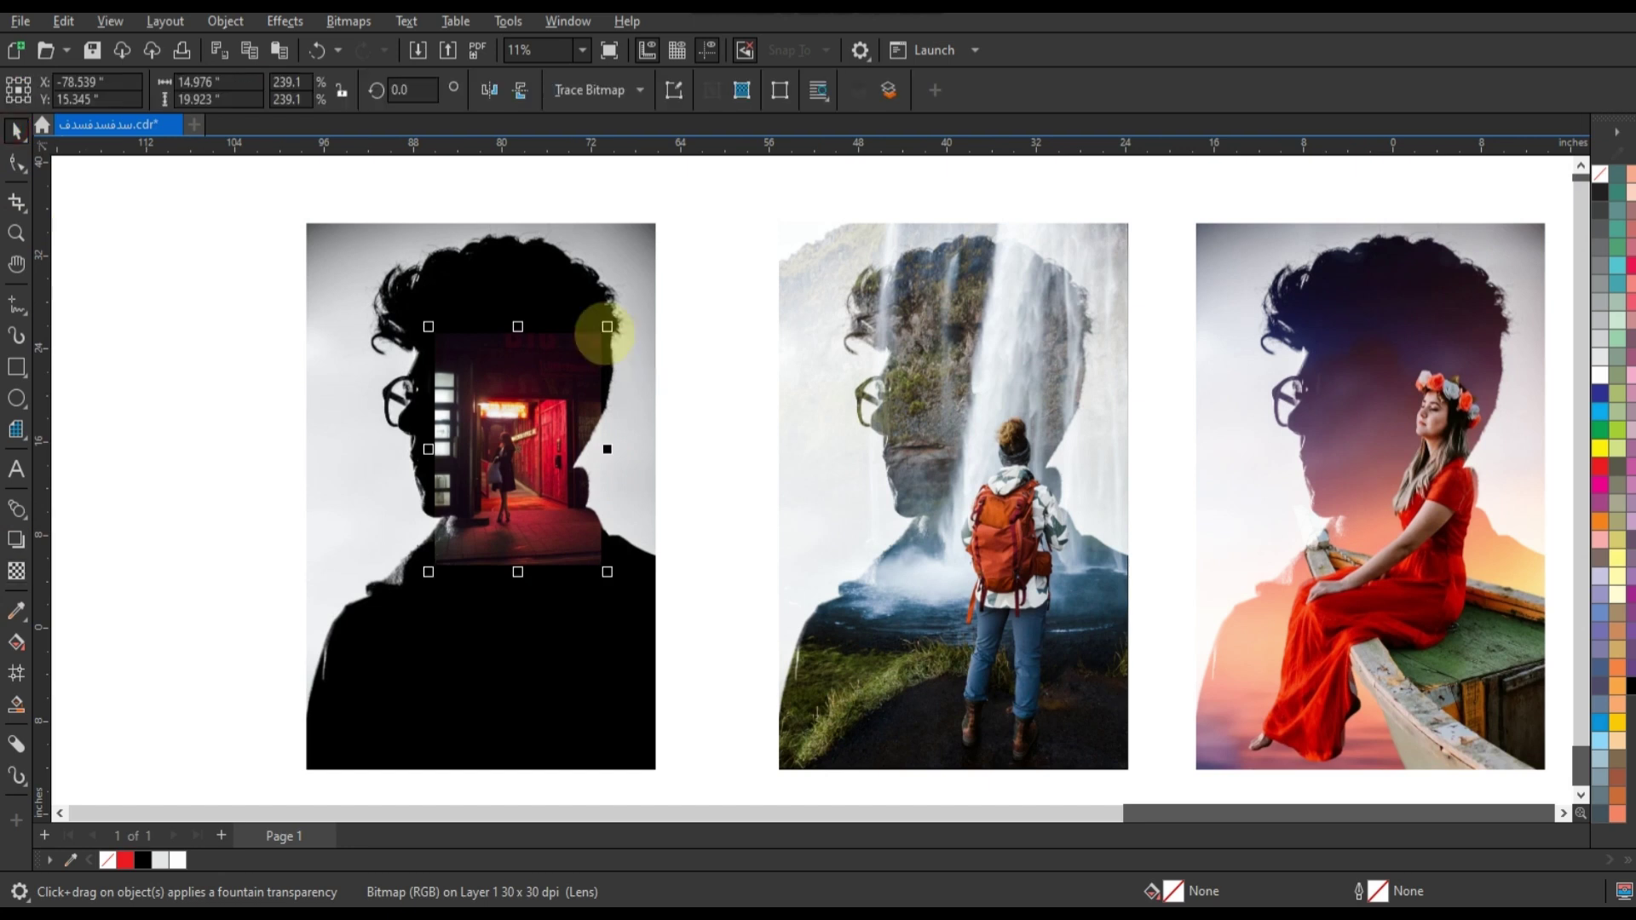
pyautogui.moveTo(671, 252); pyautogui.dragTo(675, 238)
pyautogui.keyDown('shift'); pyautogui.click(558, 711); pyautogui.keyUp('shift')
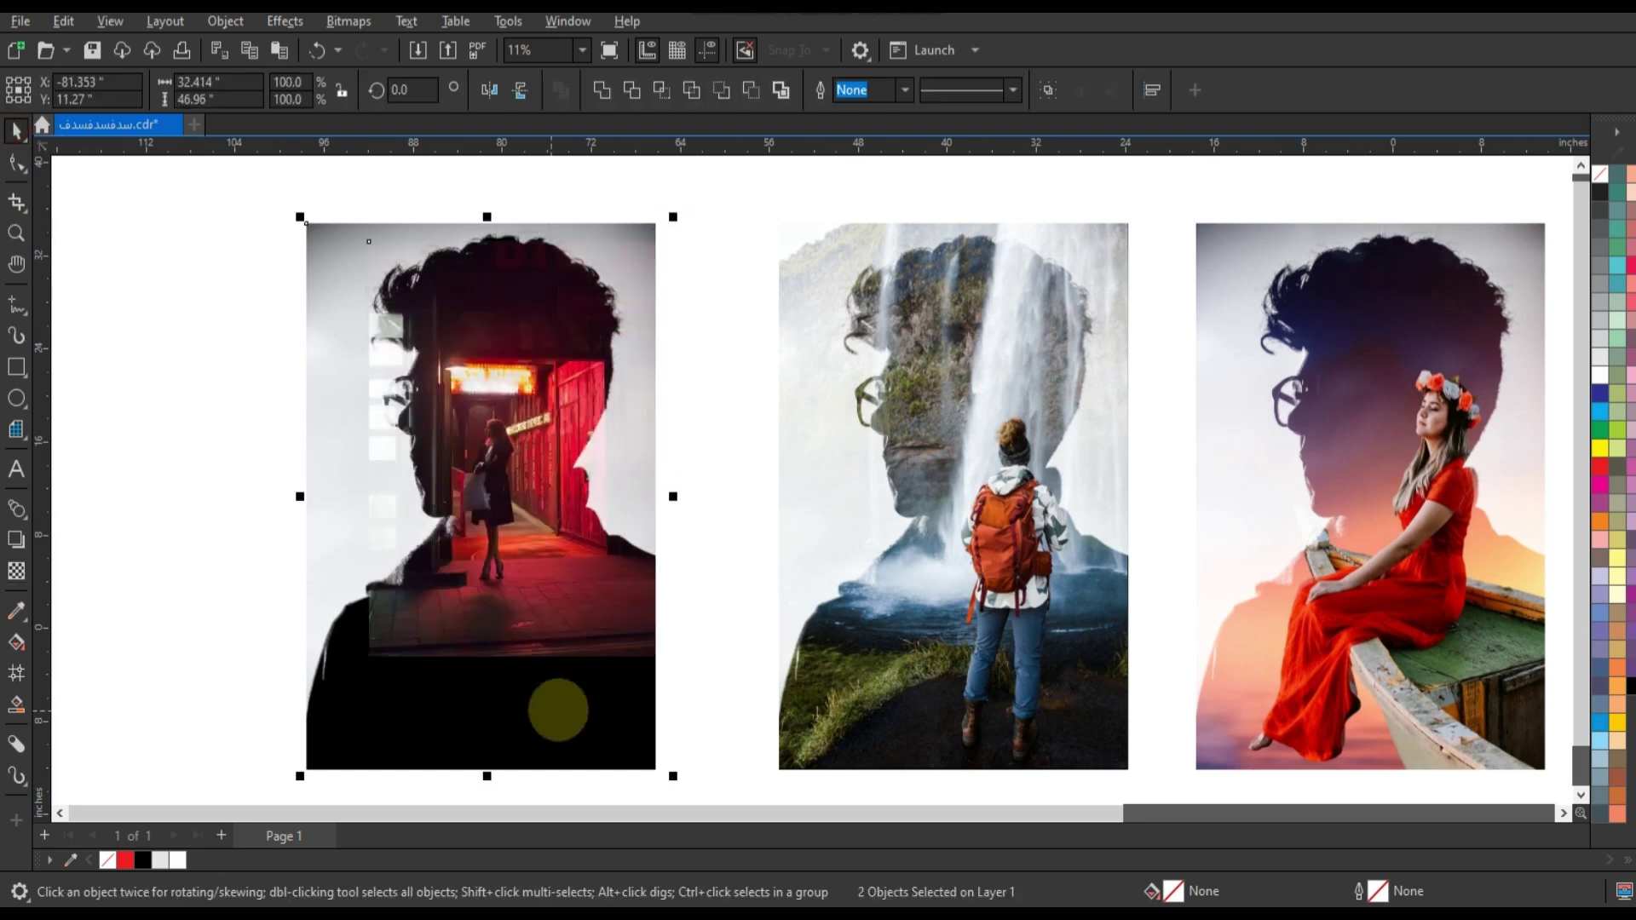
pyautogui.press('r')
pyautogui.press('t')
# Step: Enlarge the night-street photo to about 35.2 by 46.8 in so it covers the whole silhouette picture from its upper-left corner
pyautogui.click(475, 540)
pyautogui.moveTo(347, 650); pyautogui.dragTo(292, 756)
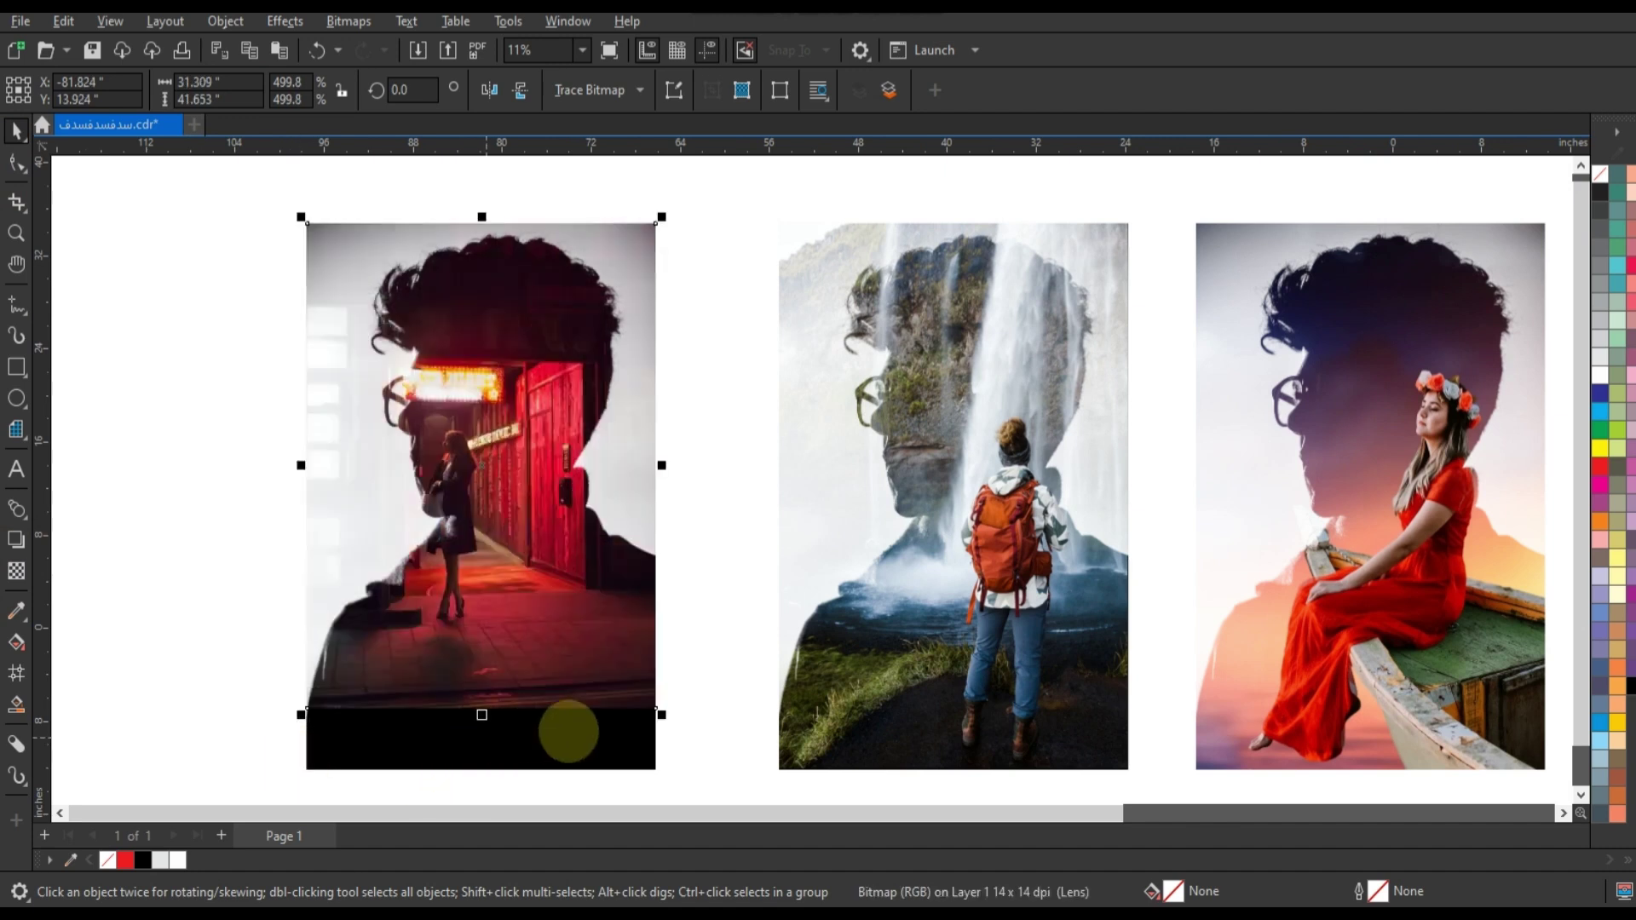
pyautogui.moveTo(662, 714); pyautogui.dragTo(704, 774)
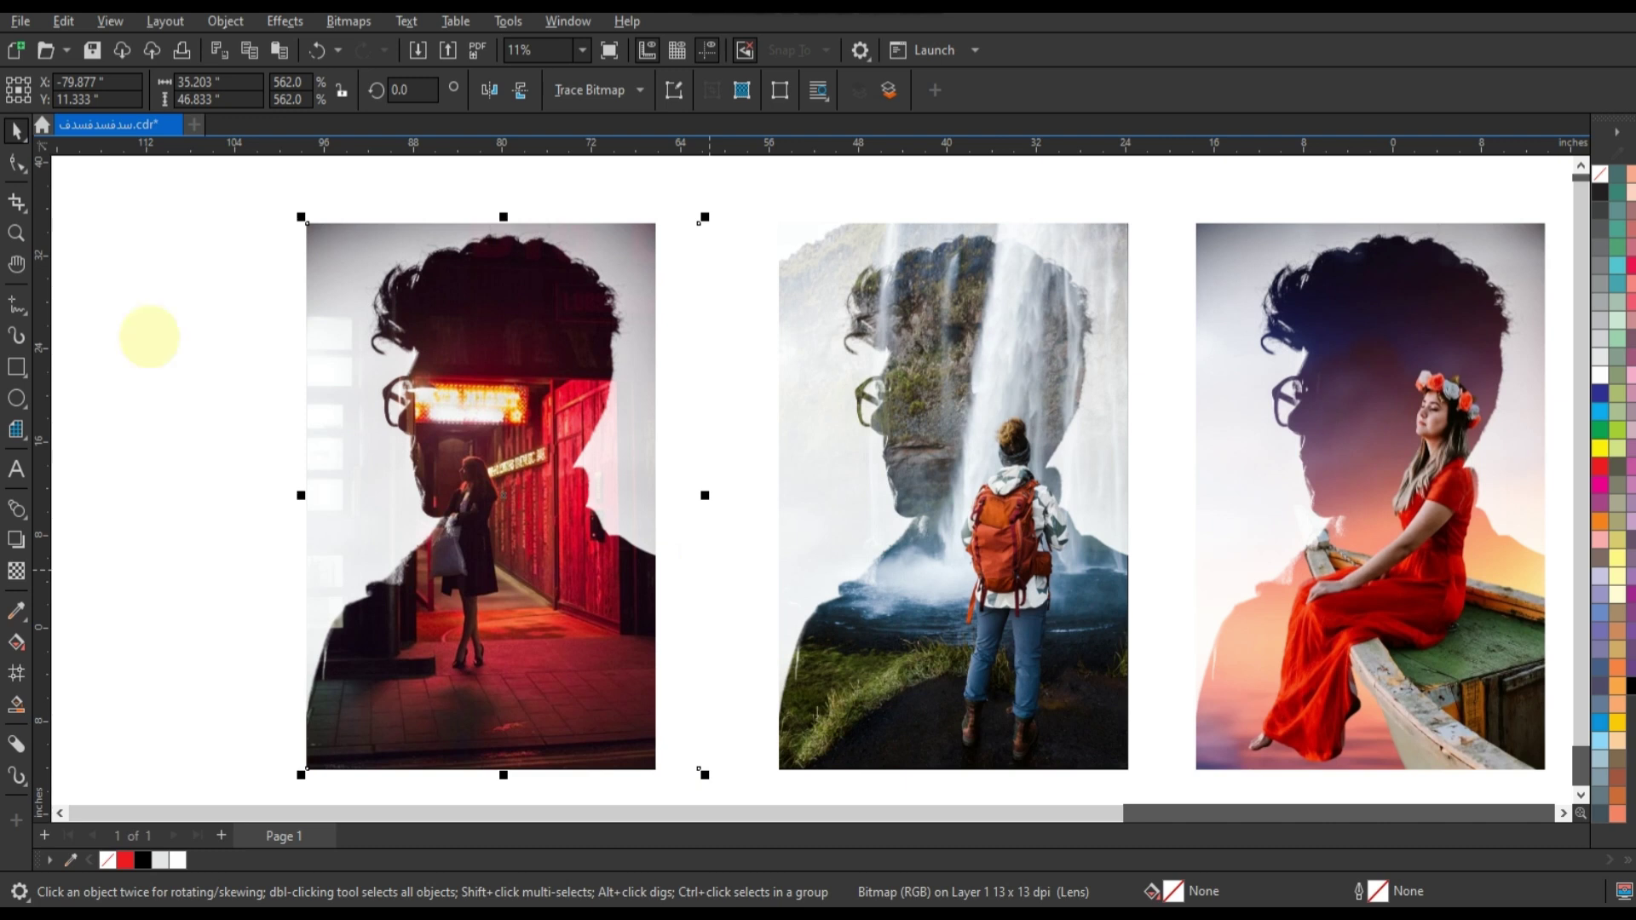
# Step: Crop the night-street photo with the Shape tool by nudging its right-hand nodes left toward the silhouette picture's edge, to about 31.6 in wide
pyautogui.click(19, 166)
pyautogui.moveTo(686, 210); pyautogui.dragTo(744, 761)
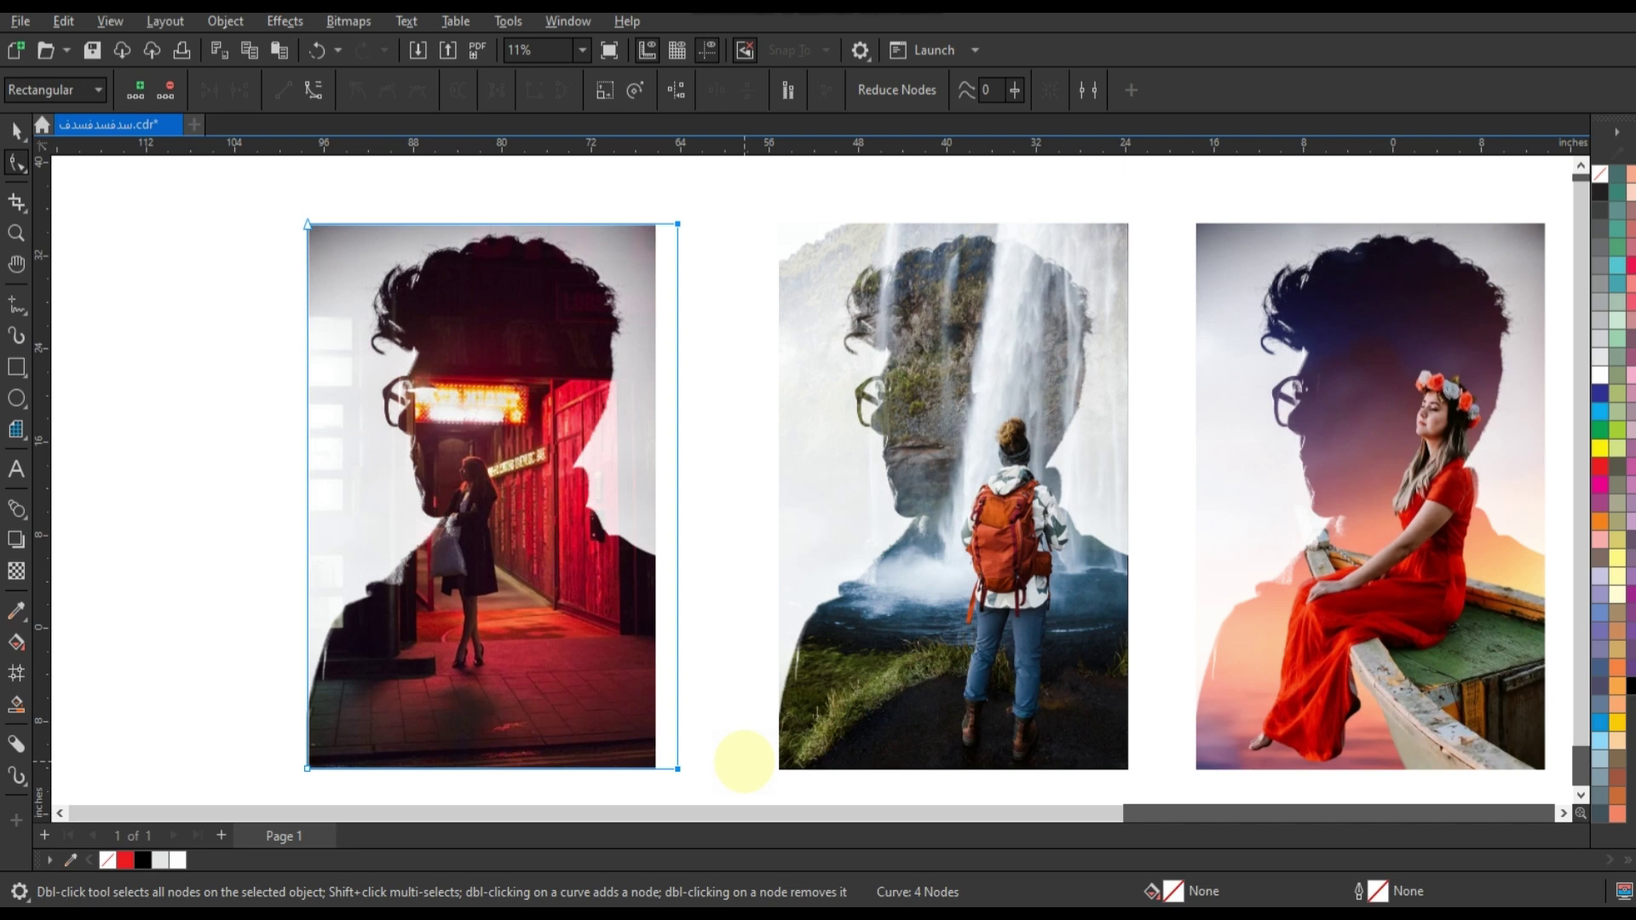
pyautogui.press('Left')
pyautogui.press('Left')
pyautogui.press('Left')
pyautogui.press('Left')
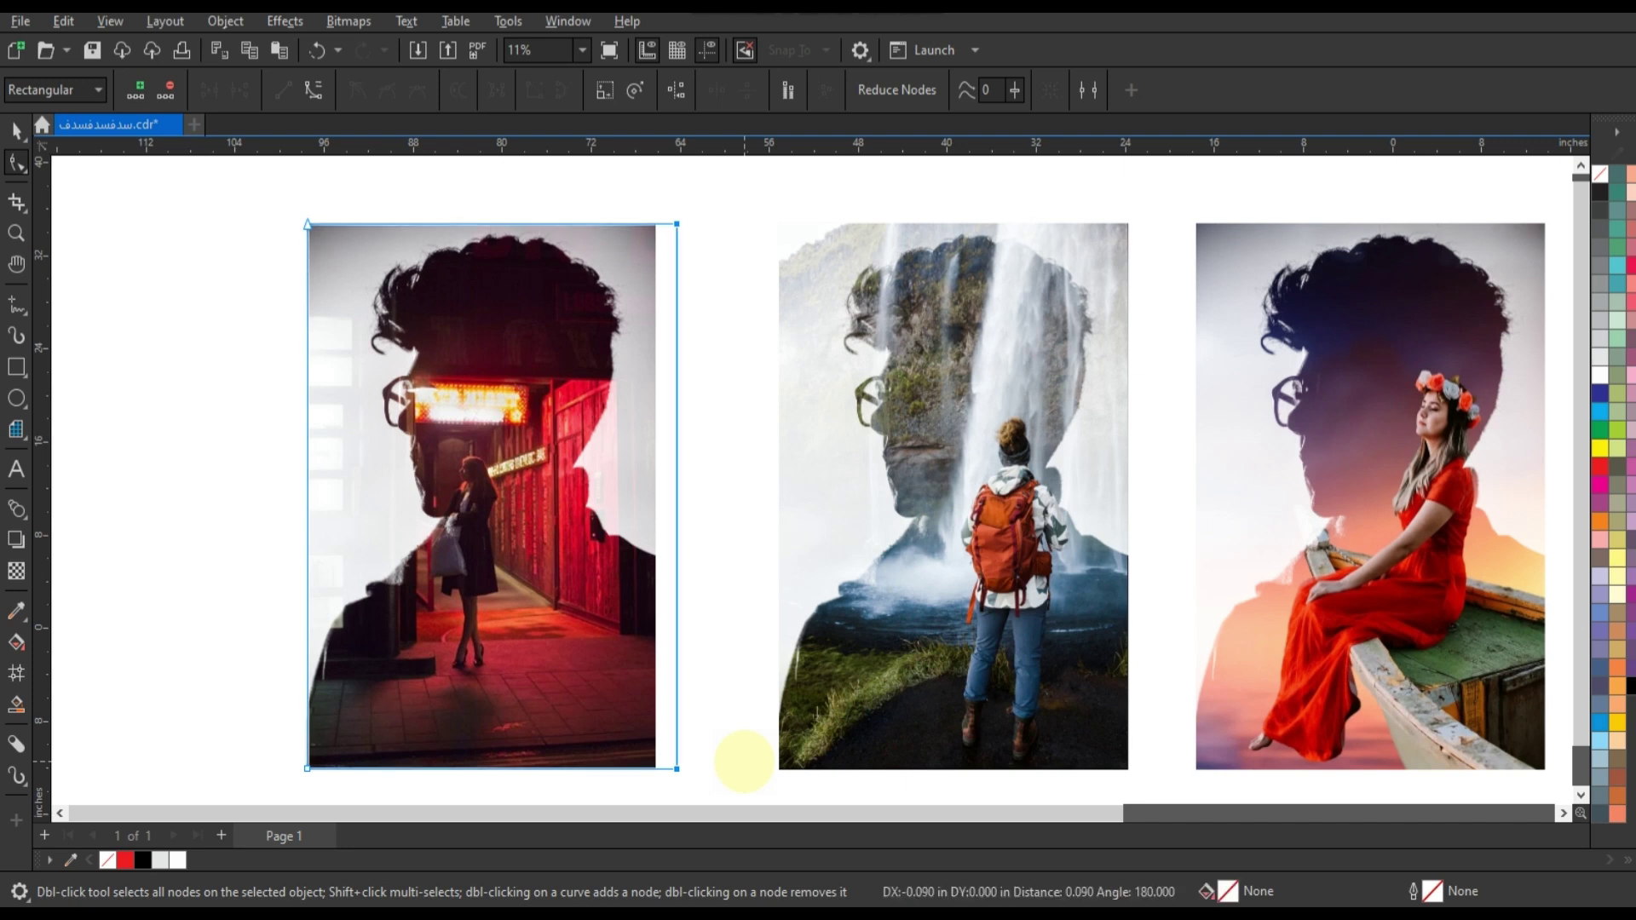
pyautogui.press('Left')
pyautogui.press('Left')
pyautogui.press('Left')
pyautogui.press('Left')
pyautogui.press('Left')
pyautogui.press('Left')
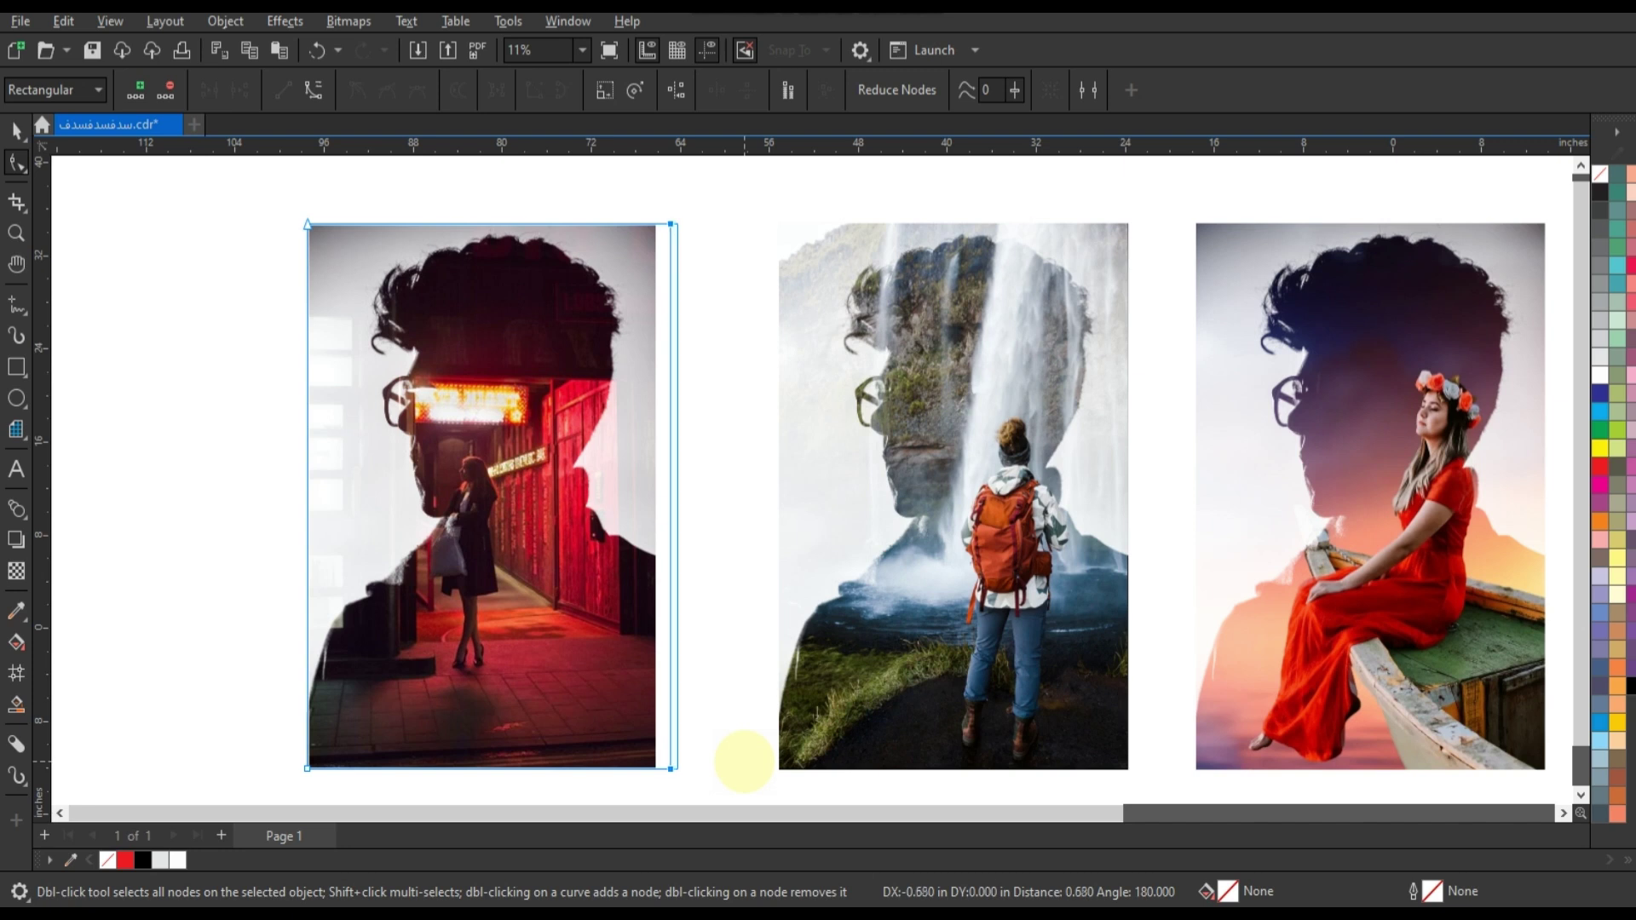
pyautogui.press('Left')
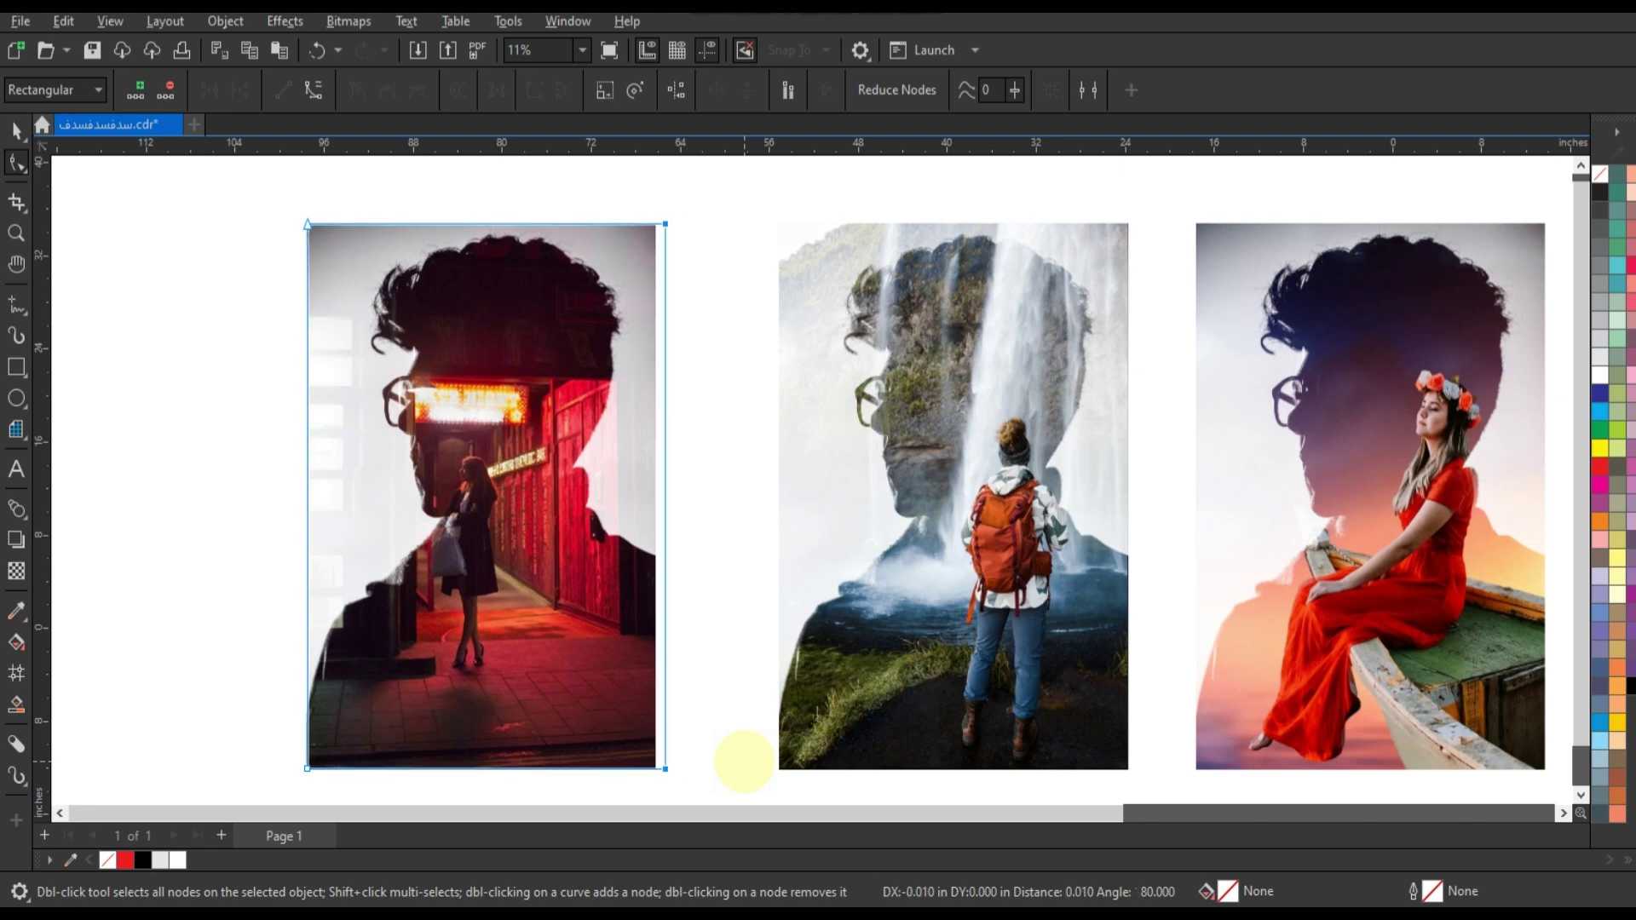
pyautogui.press('Left')
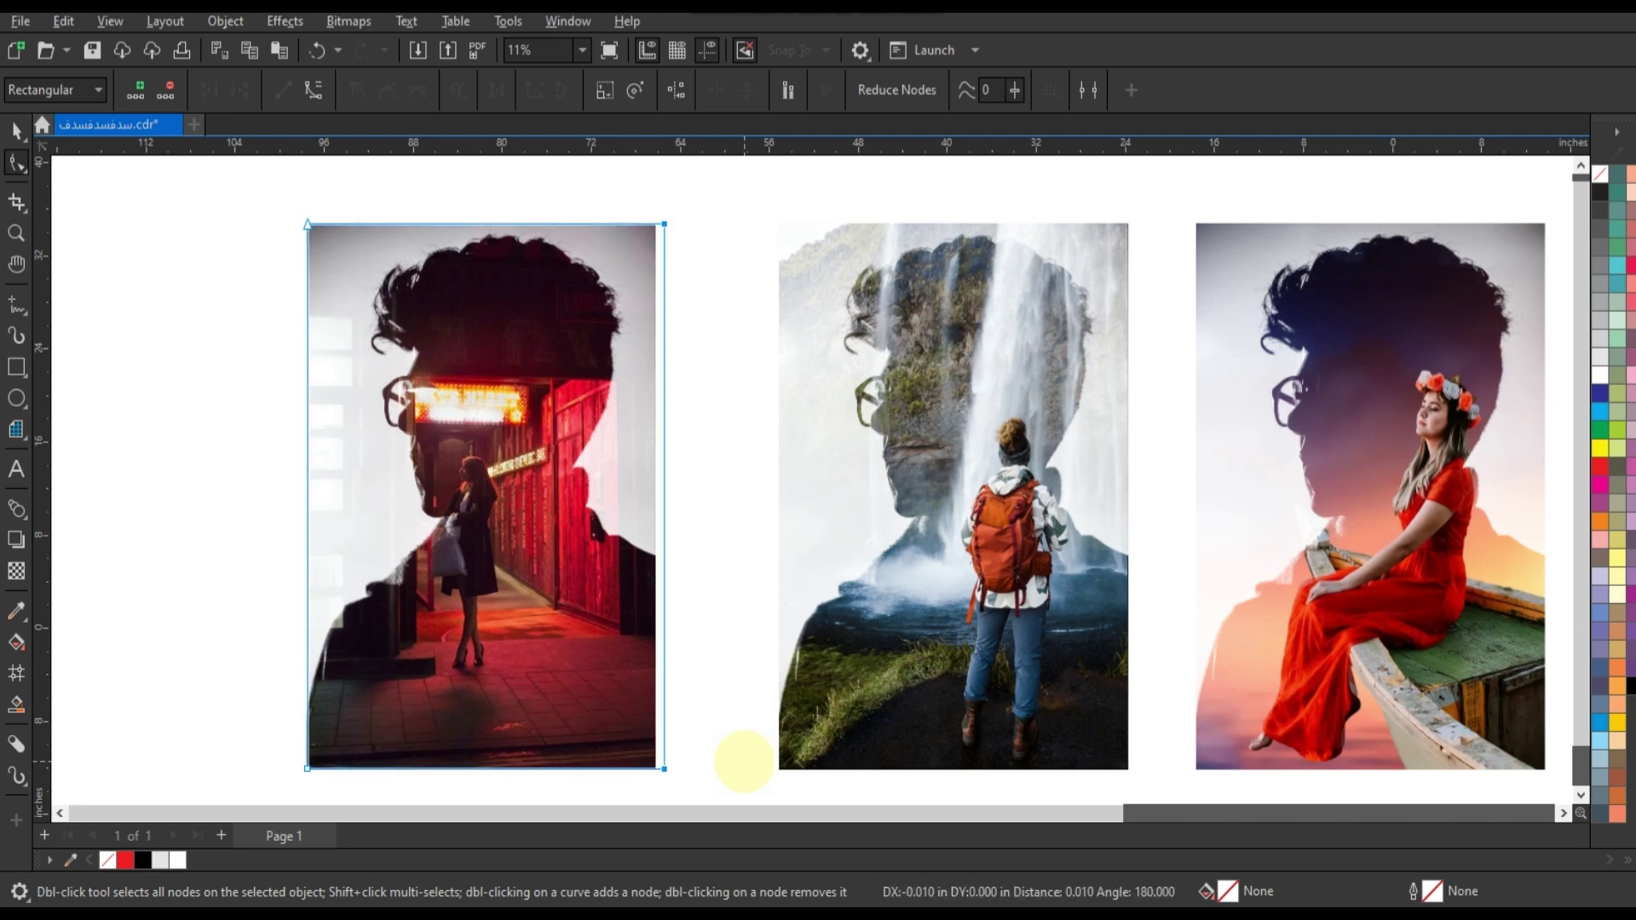
pyautogui.press('Left')
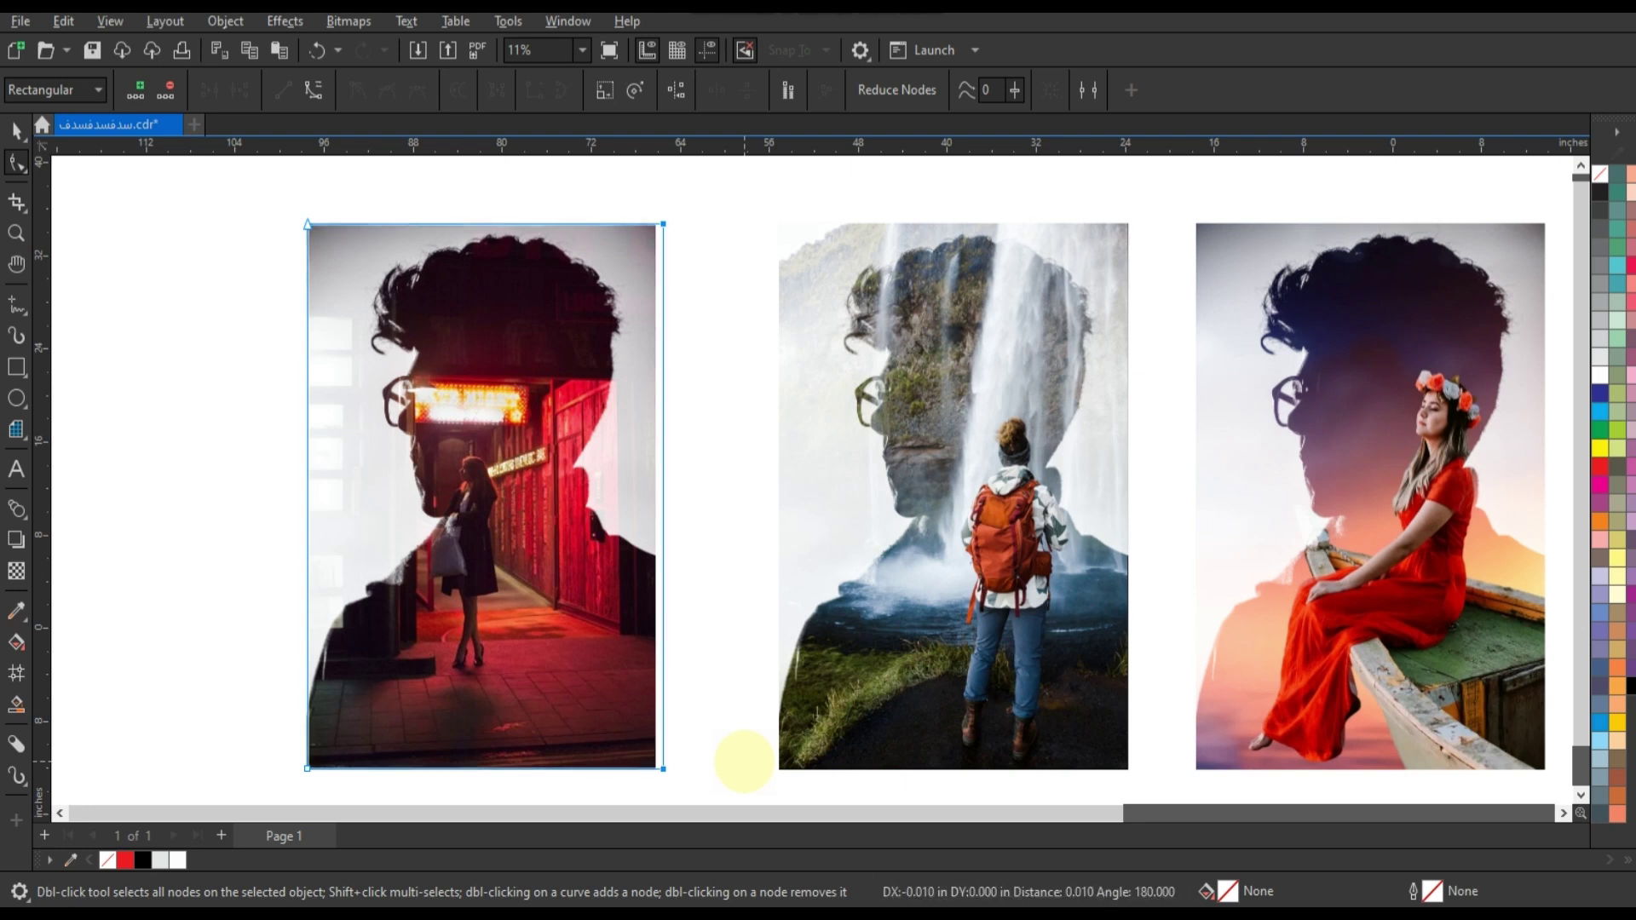
pyautogui.press('Left')
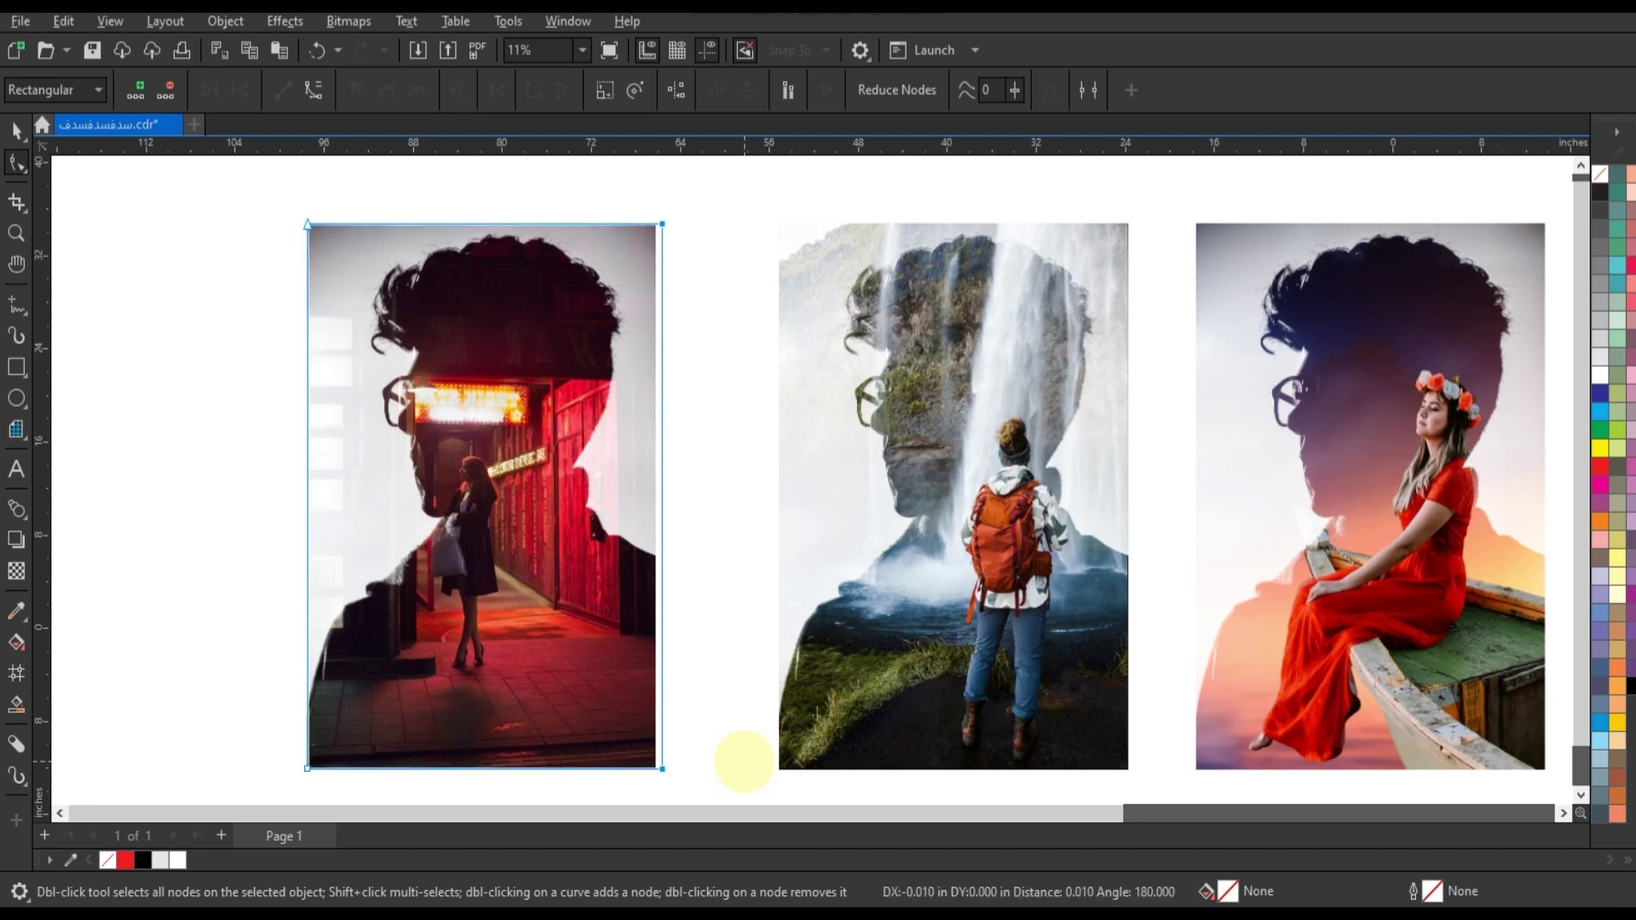
pyautogui.press('Left')
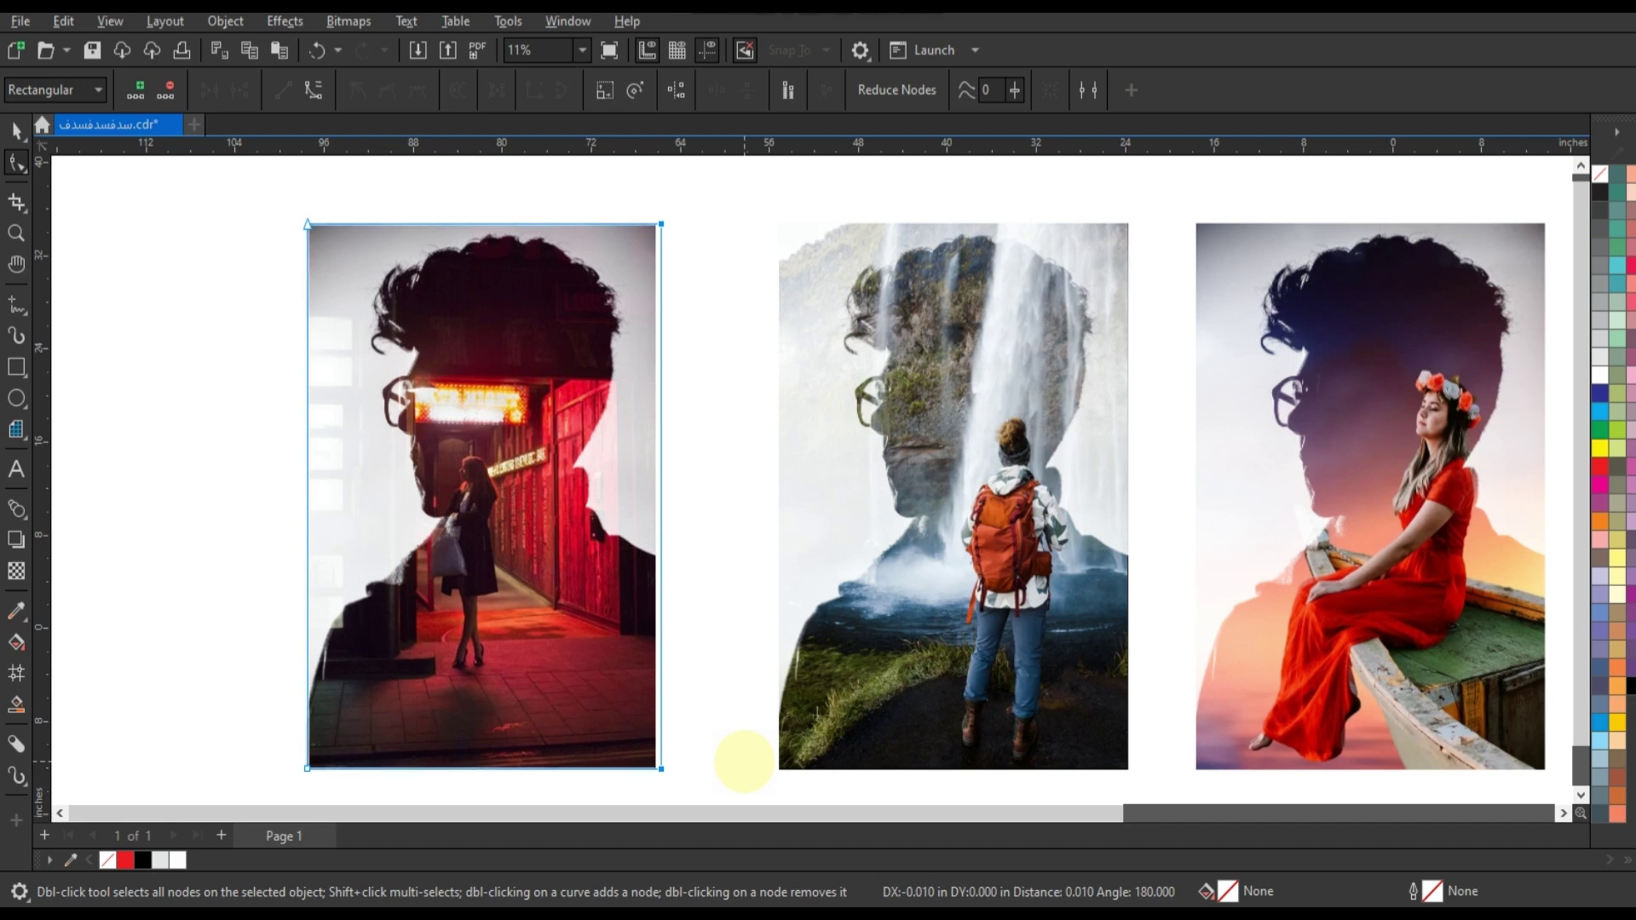
pyautogui.press('Left')
pyautogui.press('Left')
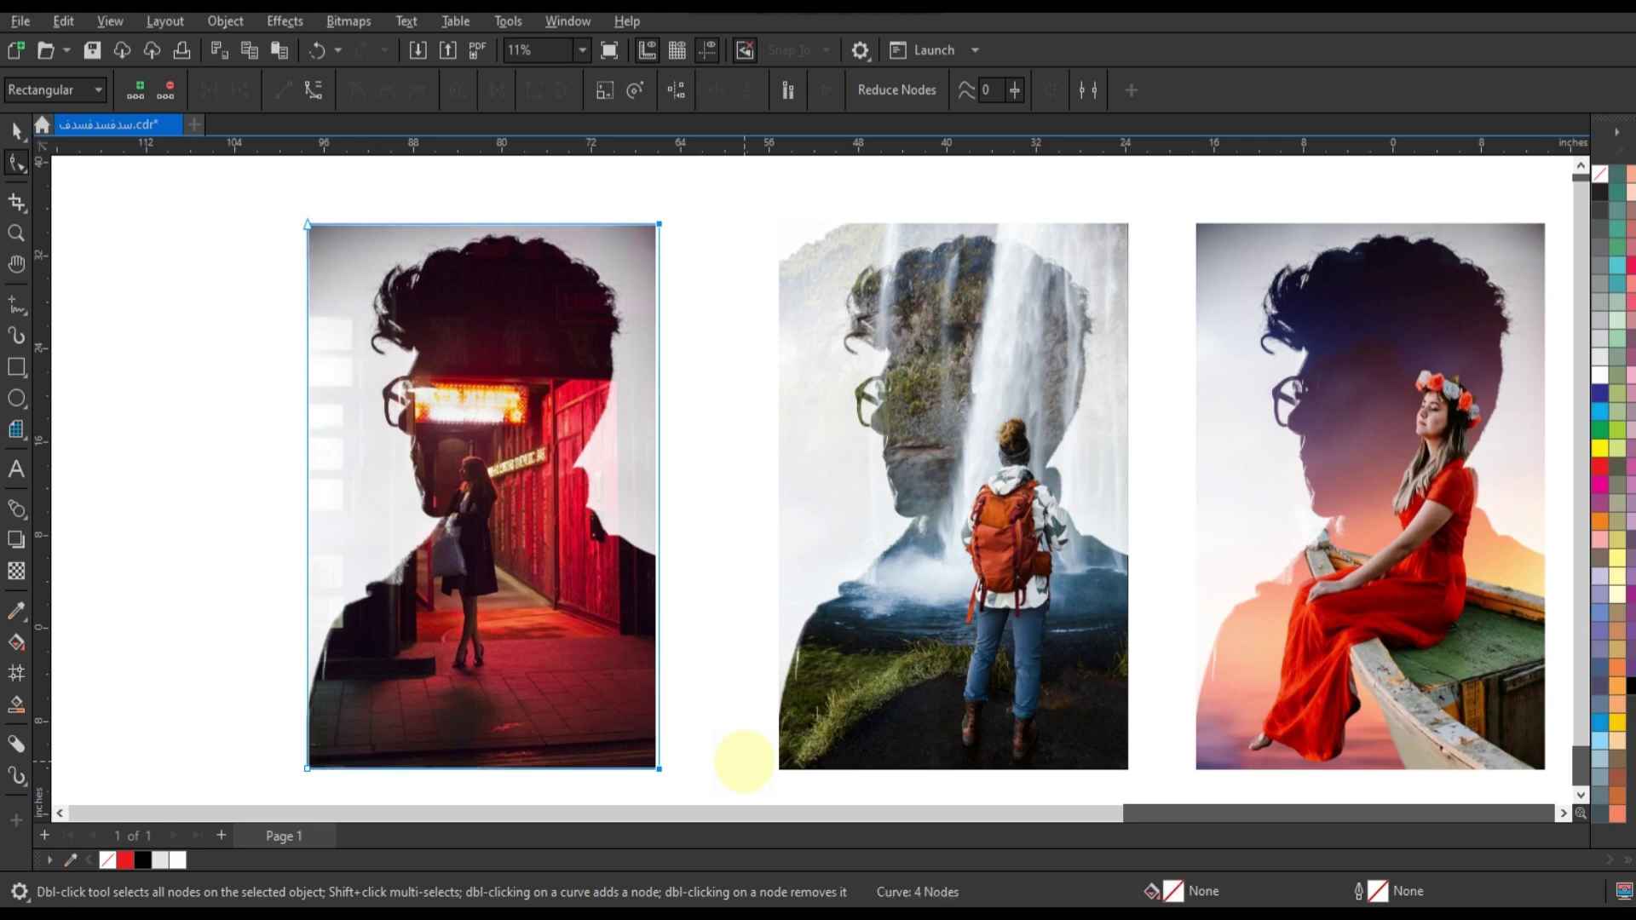
pyautogui.click(16, 129)
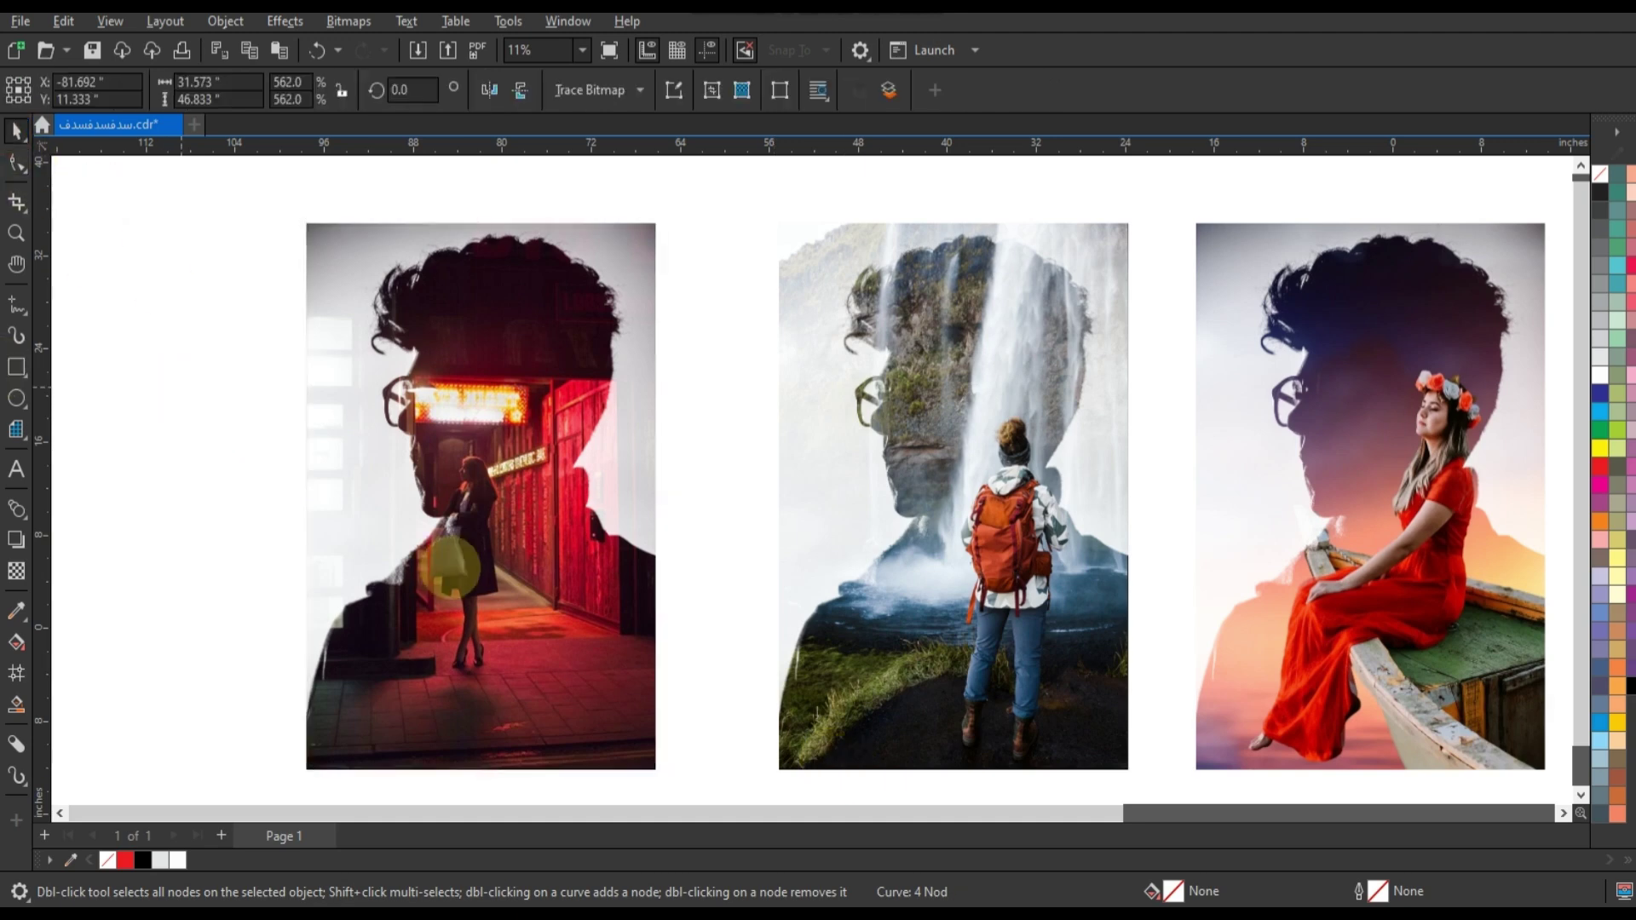
# Step: Select all three double-exposure portraits, fit them in view and examine them in a full-screen preview
pyautogui.scroll(-2, 451, 563)
pyautogui.moveTo(303, 386); pyautogui.dragTo(1046, 694)
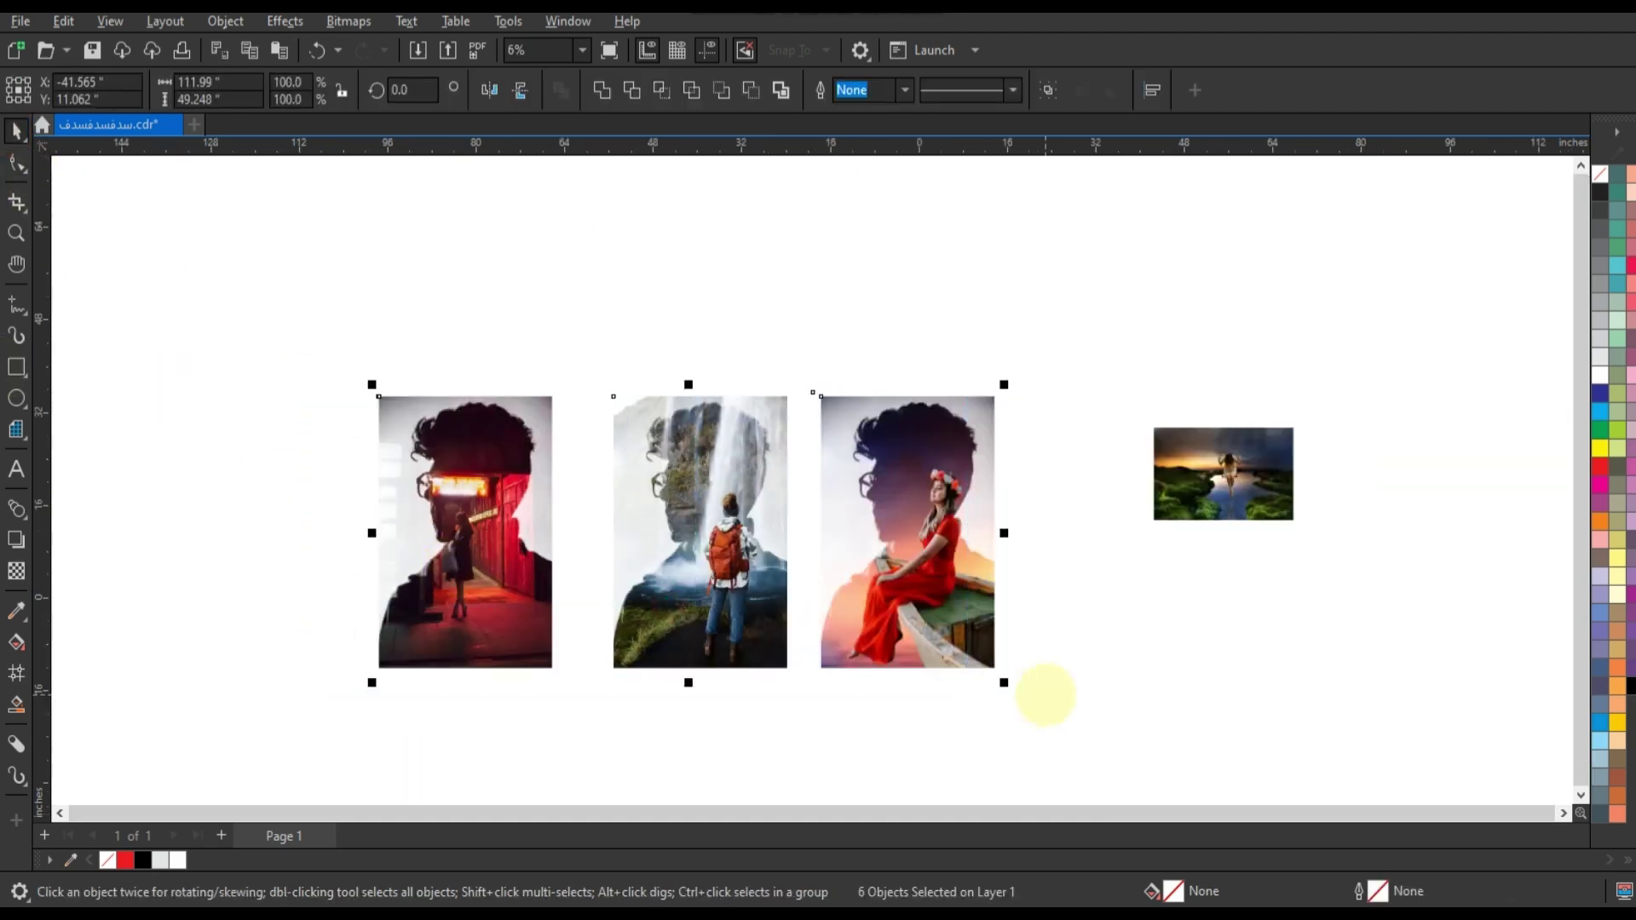
pyautogui.hotkey('shift', 'F2')
pyautogui.click(1050, 648)
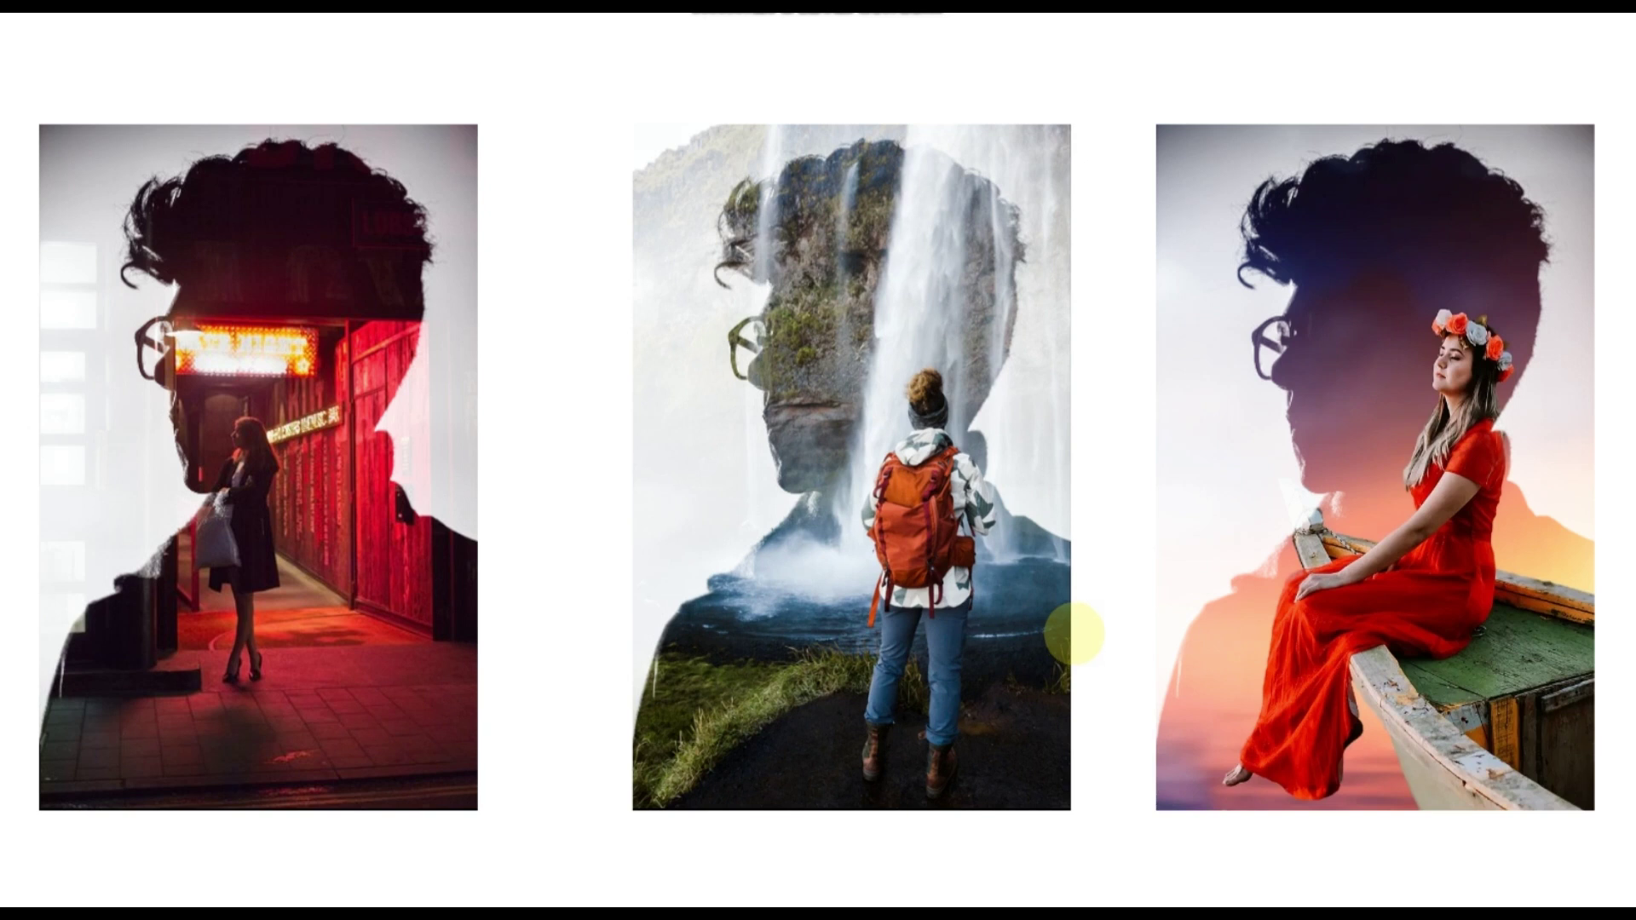